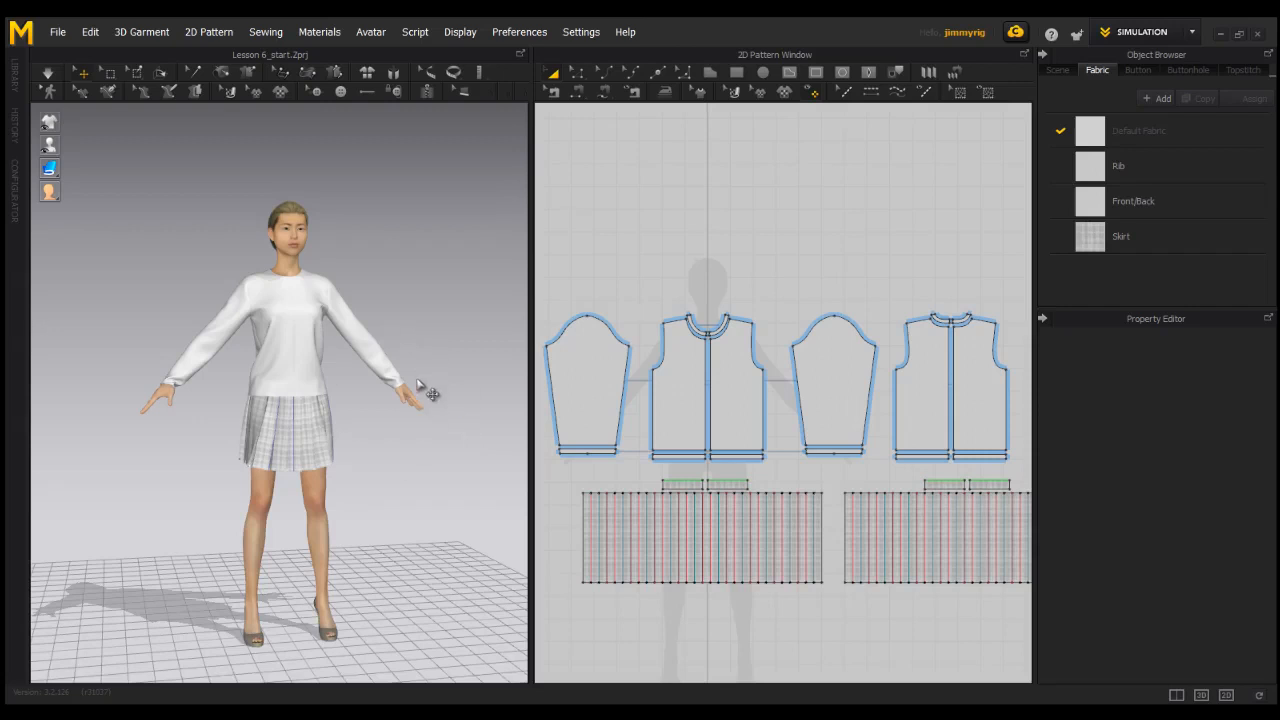
# Hide the skirt and waistband patterns in the 3D view.
pyautogui.moveTo(390, 438); pyautogui.dragTo(363, 420, button='right')
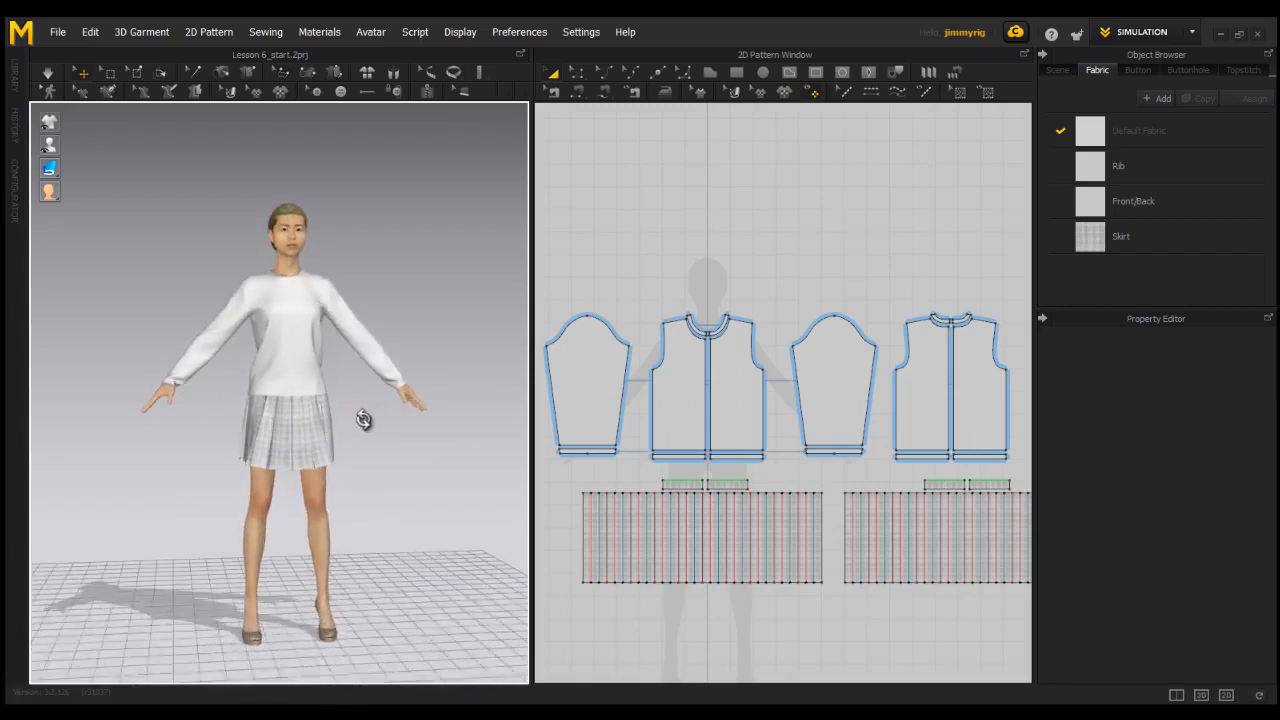
pyautogui.scroll(3, 455, 457)
pyautogui.scroll(-2, 455, 458)
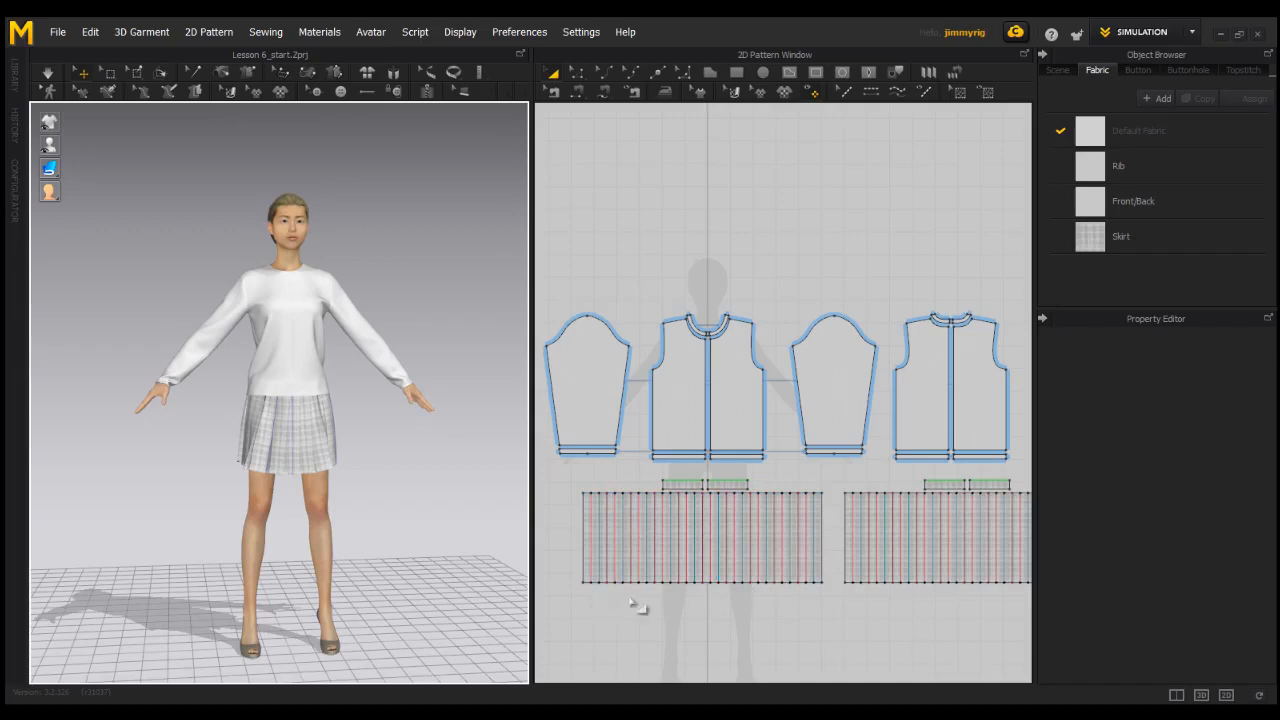
pyautogui.scroll(-3, 800, 560)
pyautogui.moveTo(624, 525); pyautogui.dragTo(1008, 447)
pyautogui.scroll(2, 749, 480)
pyautogui.rightClick(749, 478)
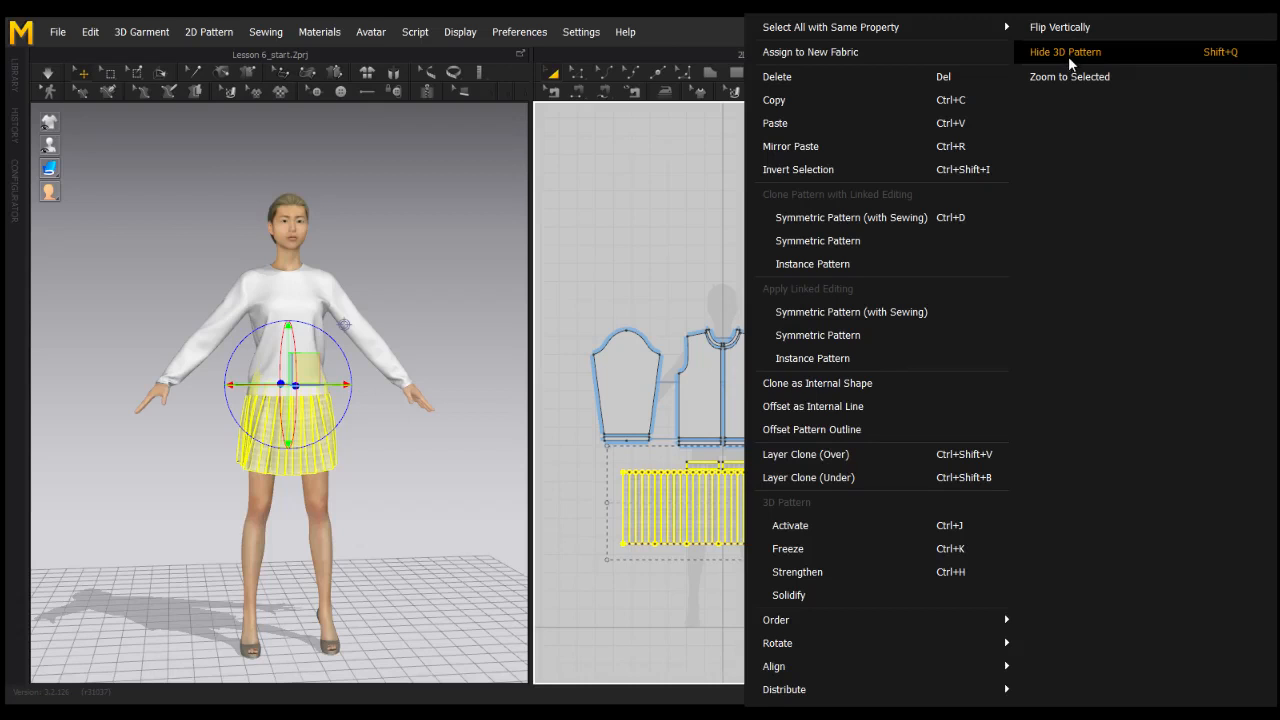
pyautogui.click(1068, 53)
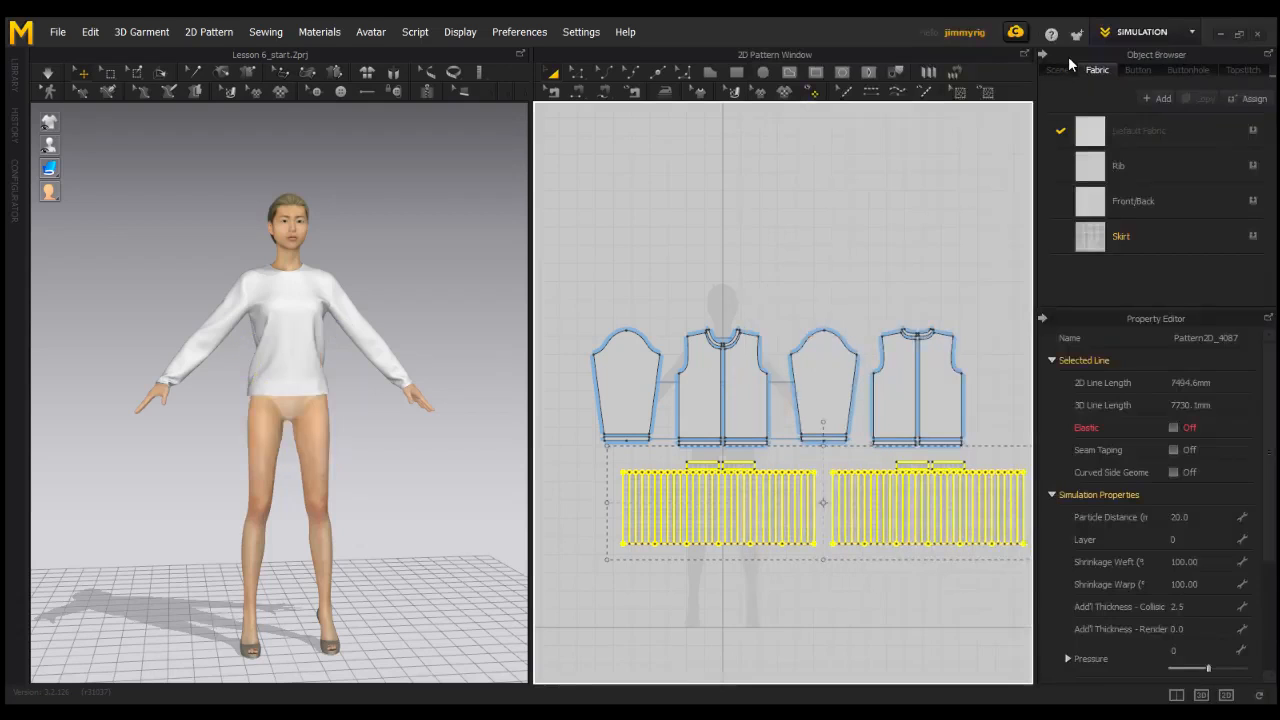
# Examine the 2D front, back, sleeve and cuff pattern pieces of the long-sleeved top.
pyautogui.scroll(3, 757, 490)
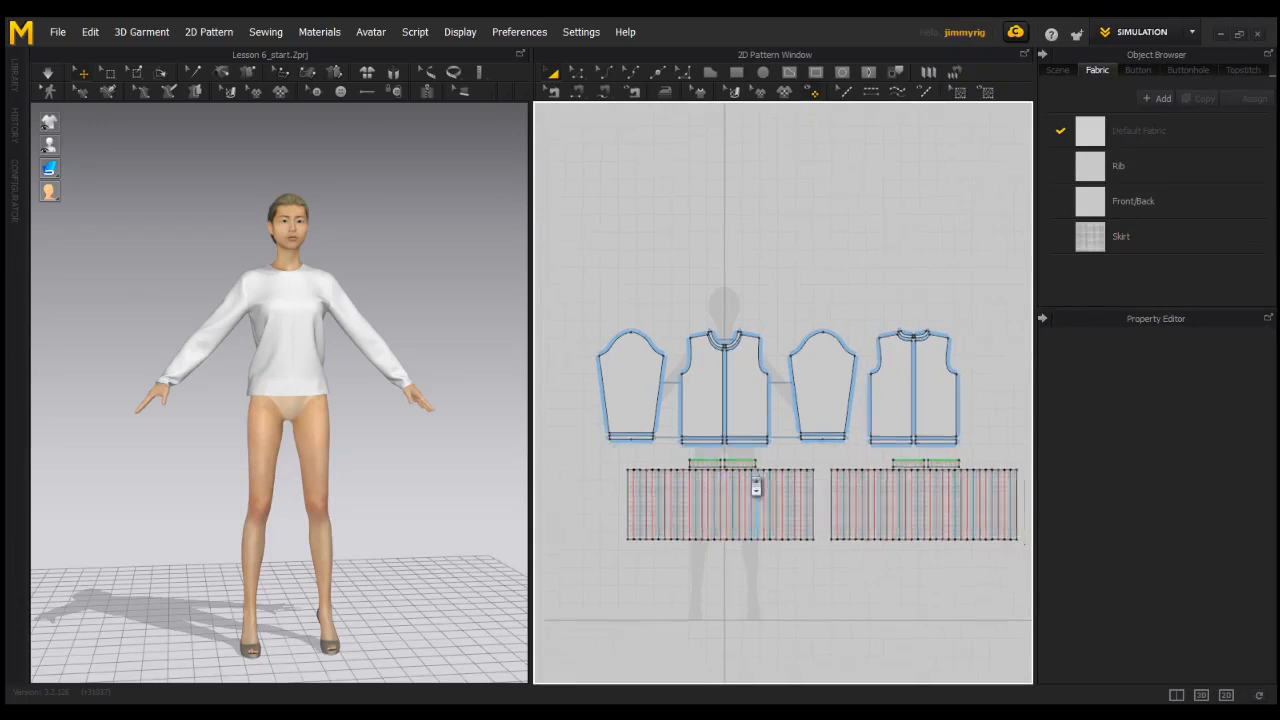
pyautogui.scroll(1, 768, 494)
pyautogui.scroll(-2, 768, 494)
pyautogui.moveTo(731, 481); pyautogui.dragTo(774, 492, button='middle')
pyautogui.scroll(2, 768, 487)
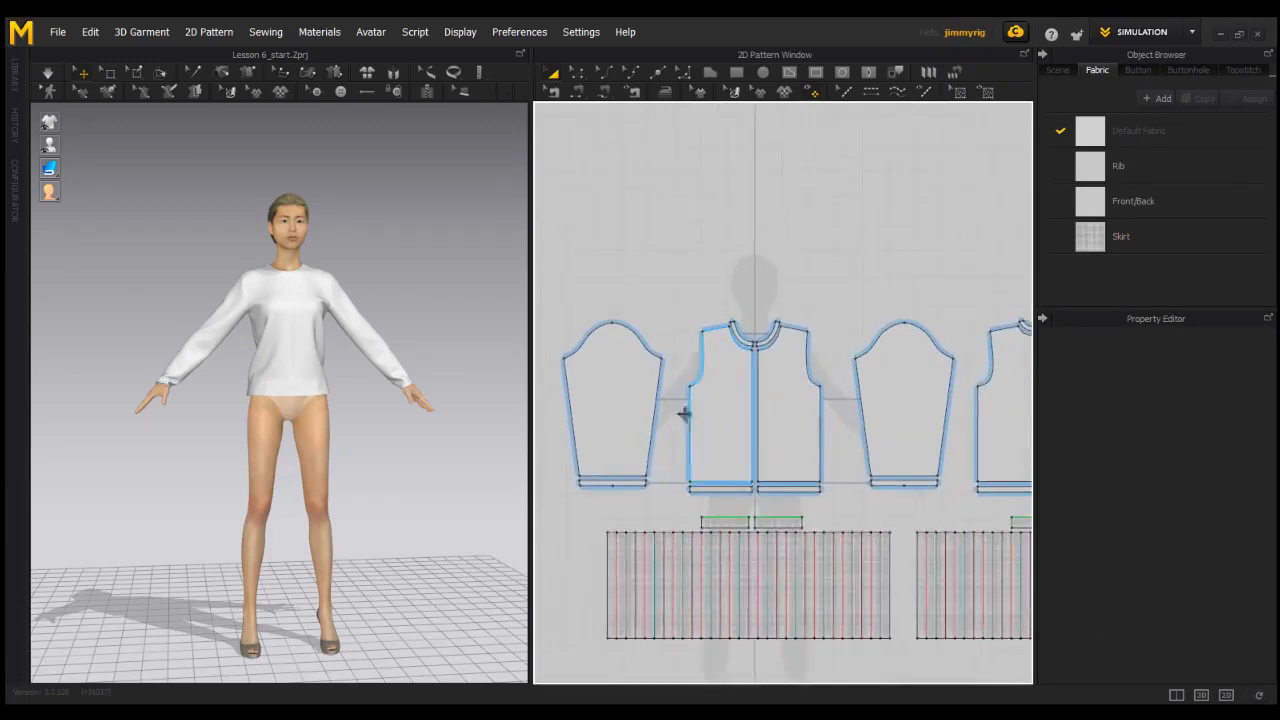
pyautogui.scroll(-1, 817, 494)
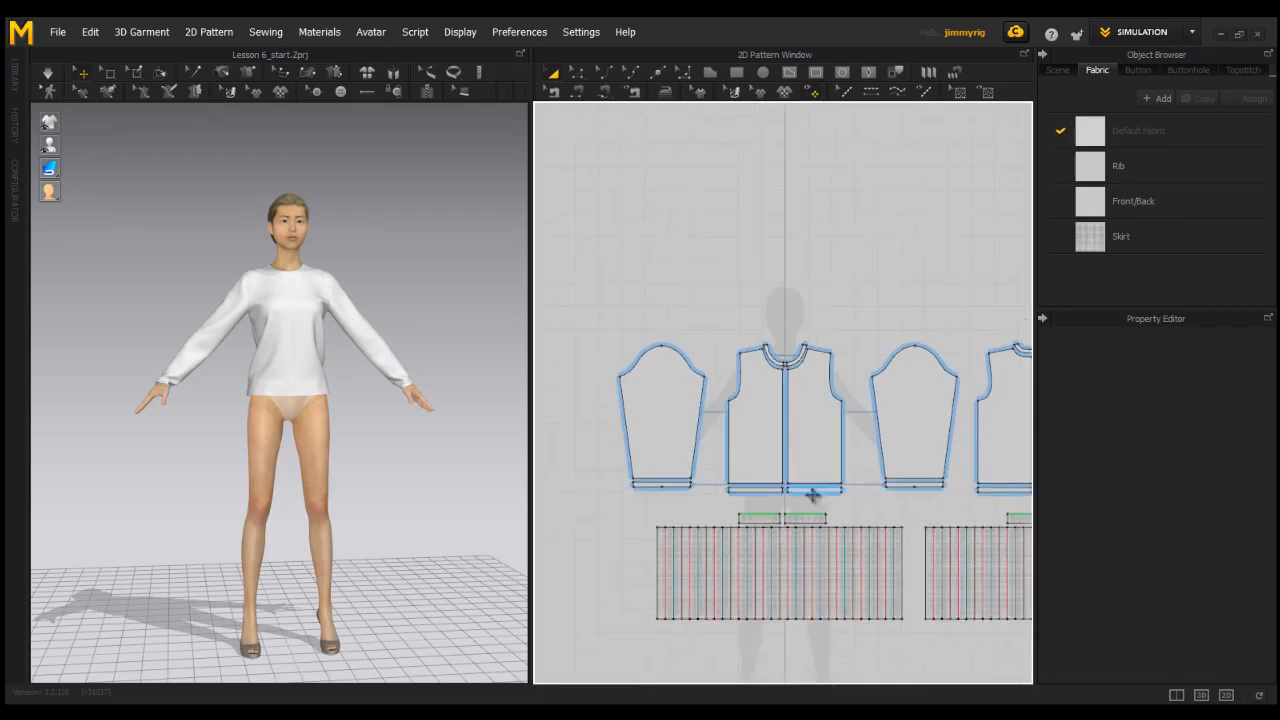
pyautogui.scroll(-1, 797, 484)
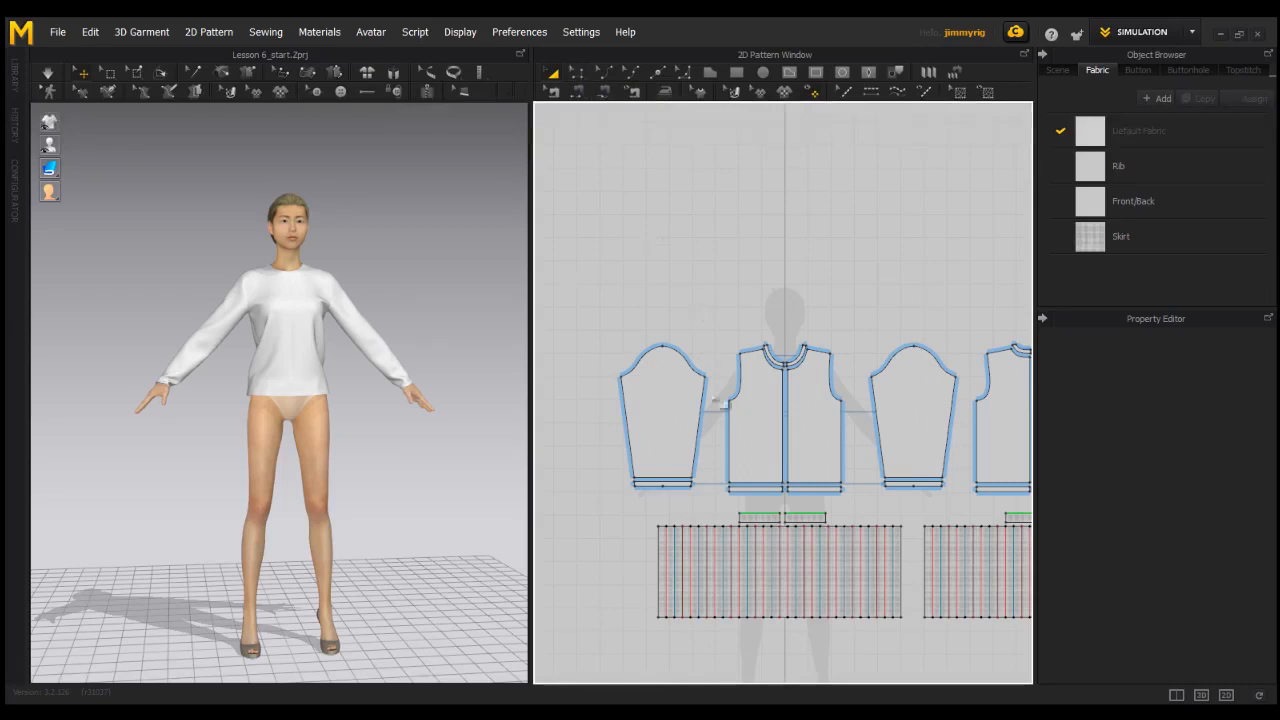
pyautogui.scroll(-1, 775, 366)
pyautogui.moveTo(768, 366); pyautogui.dragTo(786, 369, button='right')
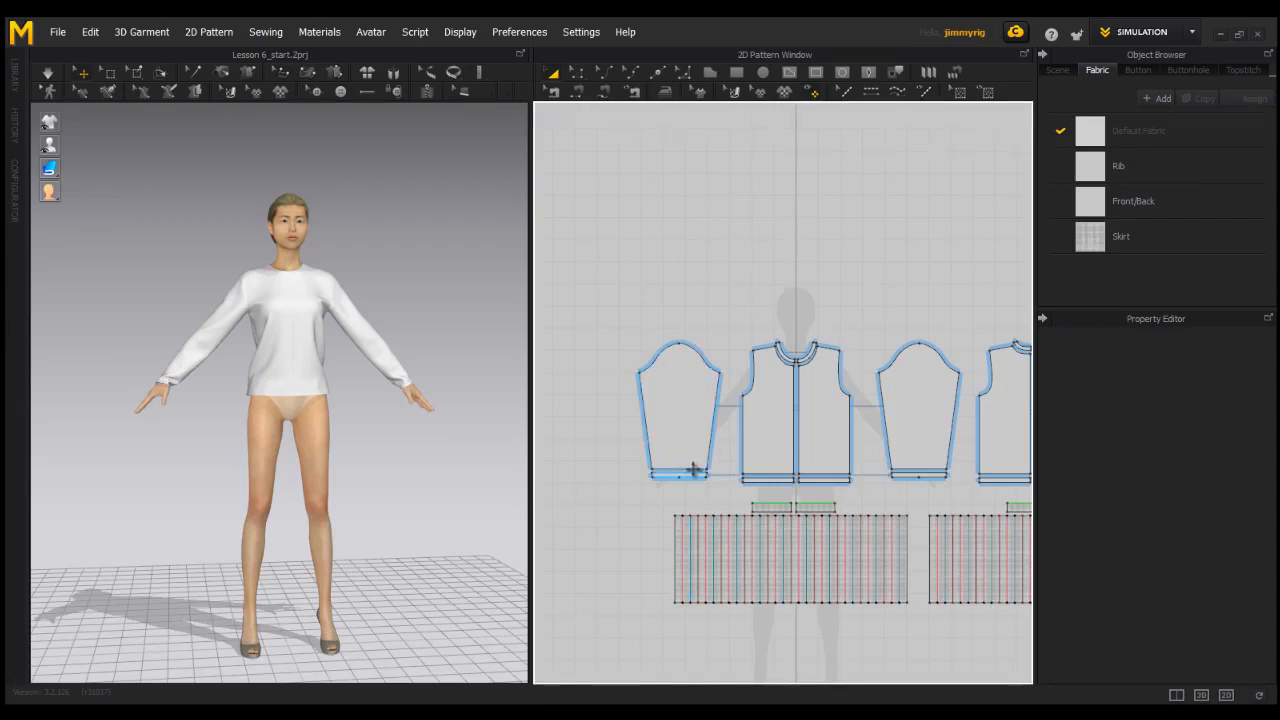
# Shorten both sleeves to about elbow length by raising the sleeve pattern's hem edge with Edit Pattern, and start the simulation.
pyautogui.press('z')
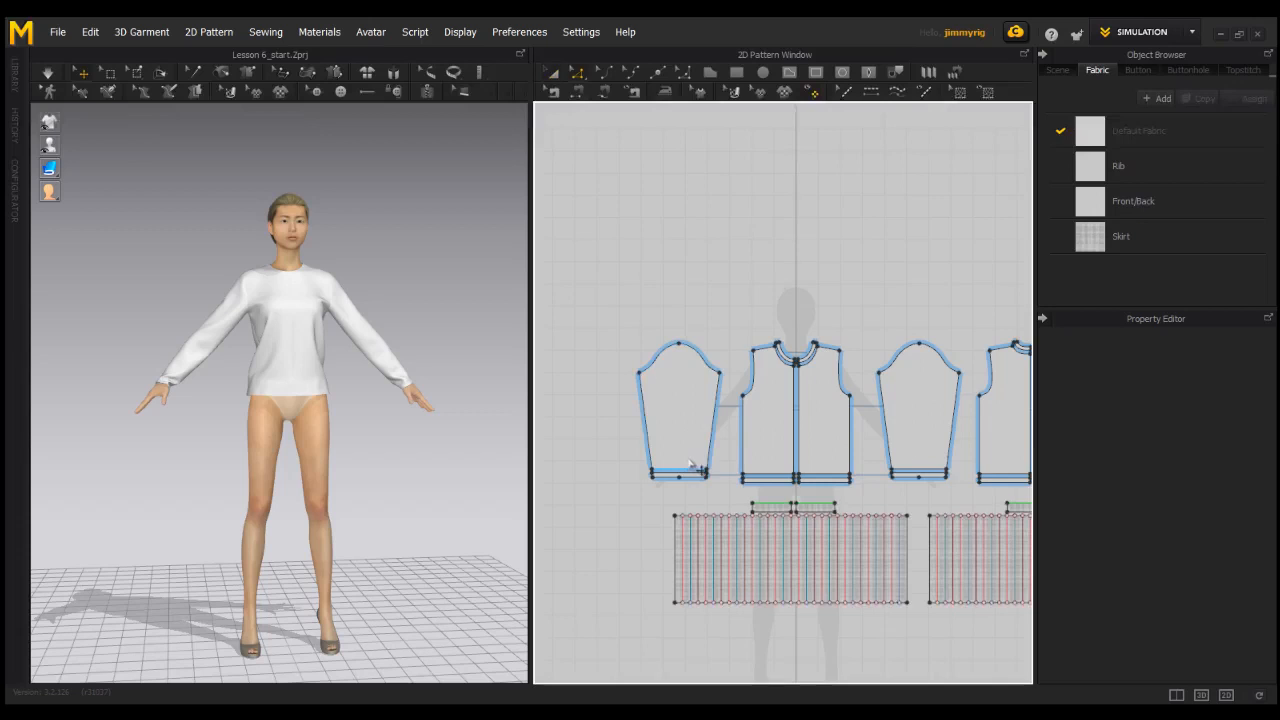
pyautogui.moveTo(694, 462); pyautogui.dragTo(704, 408)
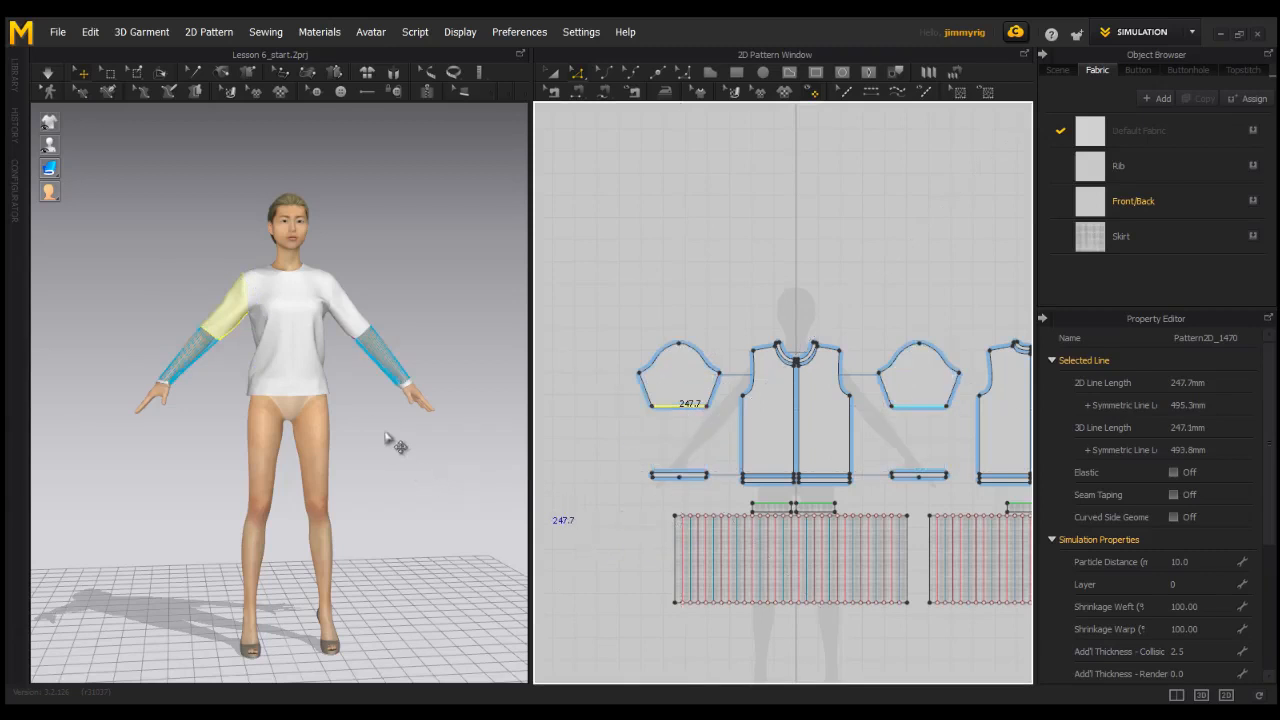
pyautogui.click(390, 435)
pyautogui.moveTo(385, 429); pyautogui.dragTo(423, 429, button='right')
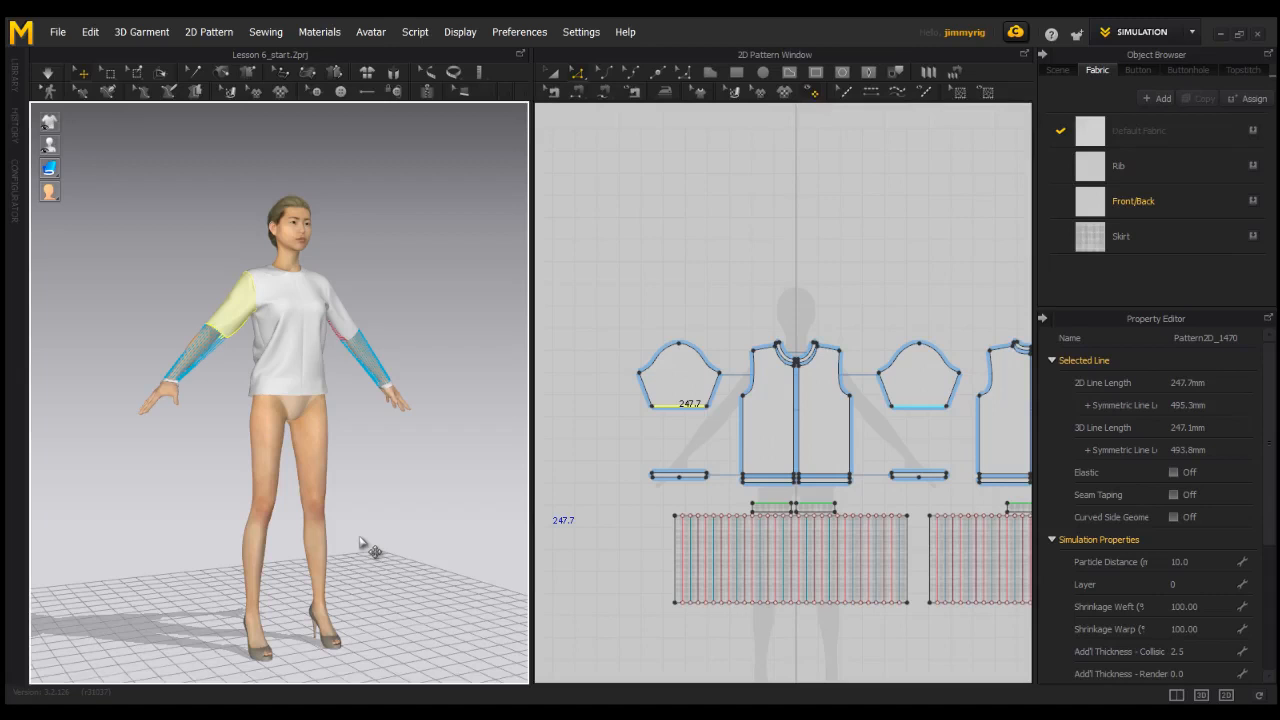
pyautogui.press('space')
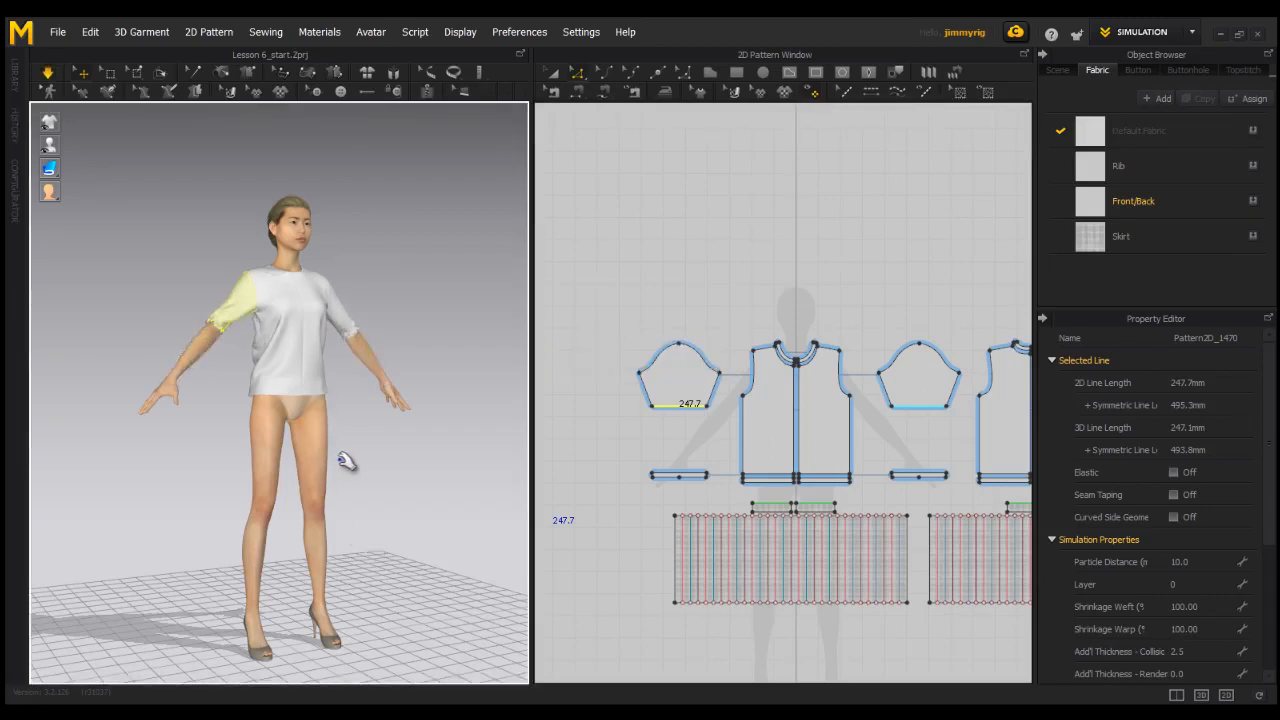
# Raise the sleeve hem edge slightly further during the simulation, check the short sleeves on the avatar, and stop simulating.
pyautogui.moveTo(369, 397); pyautogui.dragTo(316, 405, button='right')
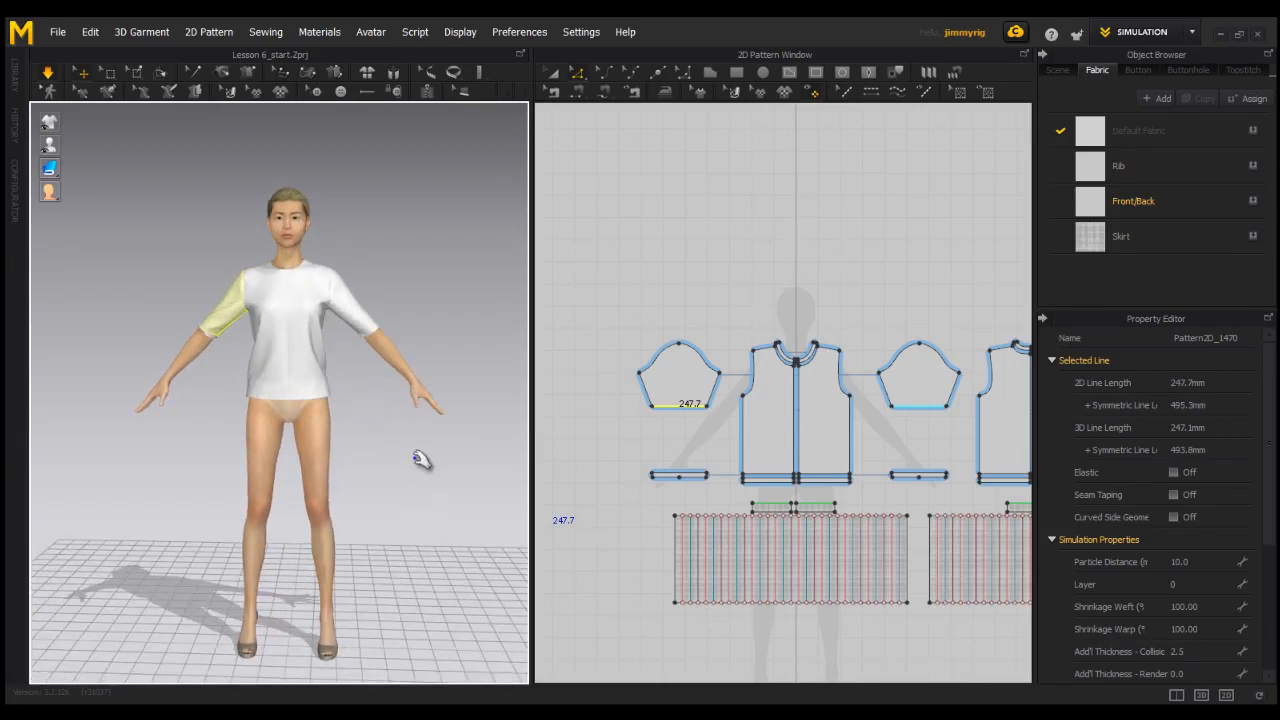
pyautogui.moveTo(417, 466); pyautogui.dragTo(215, 474, button='right')
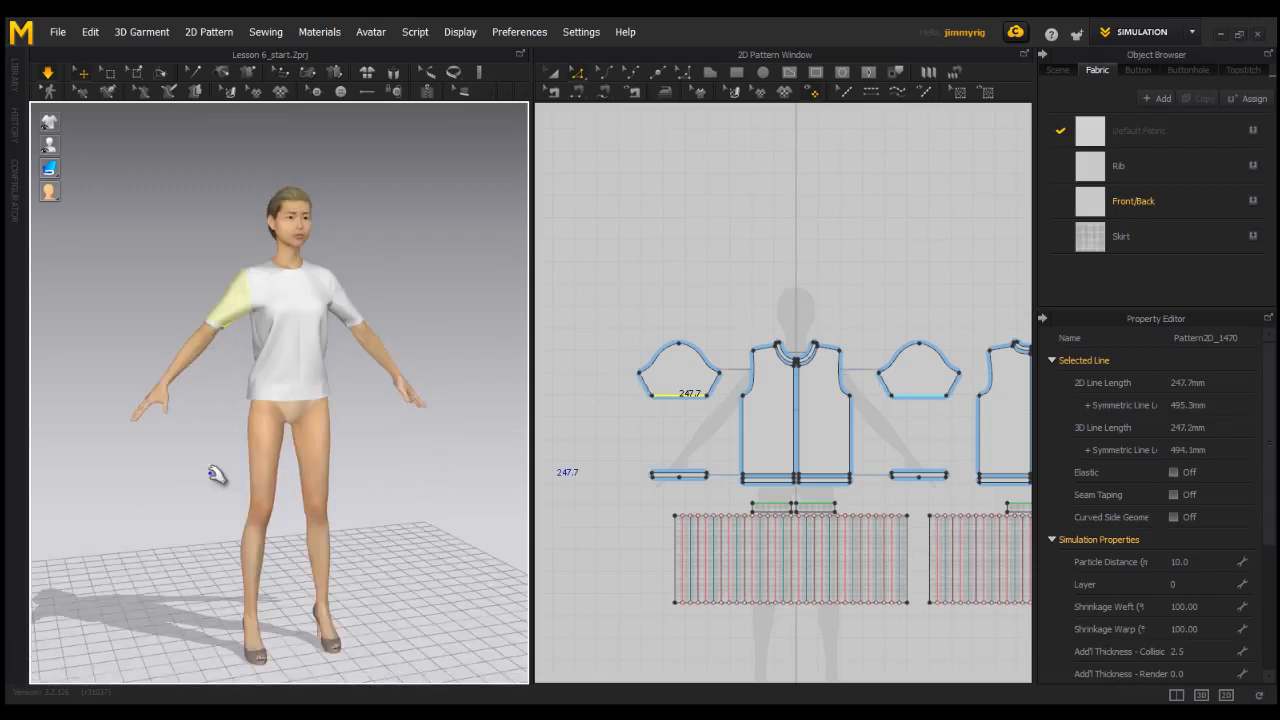
pyautogui.moveTo(336, 500); pyautogui.dragTo(226, 494, button='right')
pyautogui.moveTo(300, 434); pyautogui.dragTo(380, 522, button='right')
pyautogui.scroll(3, 384, 512)
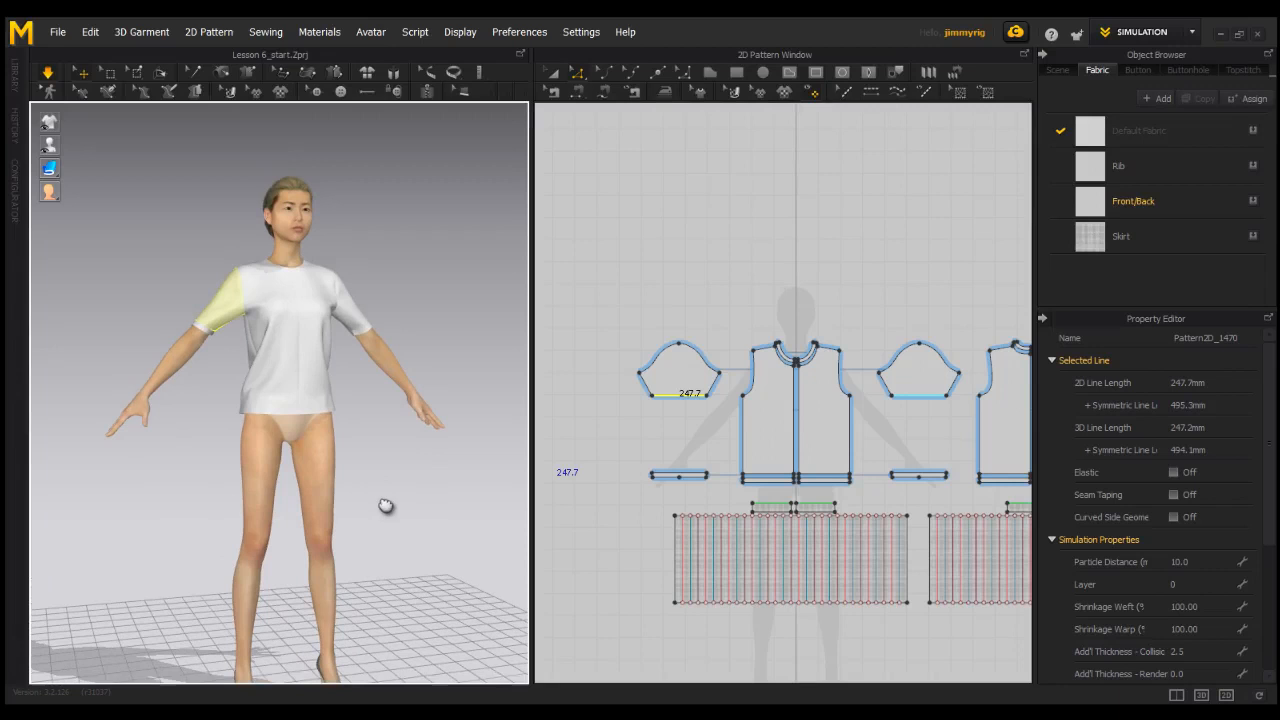
pyautogui.moveTo(355, 540); pyautogui.dragTo(383, 526, button='right')
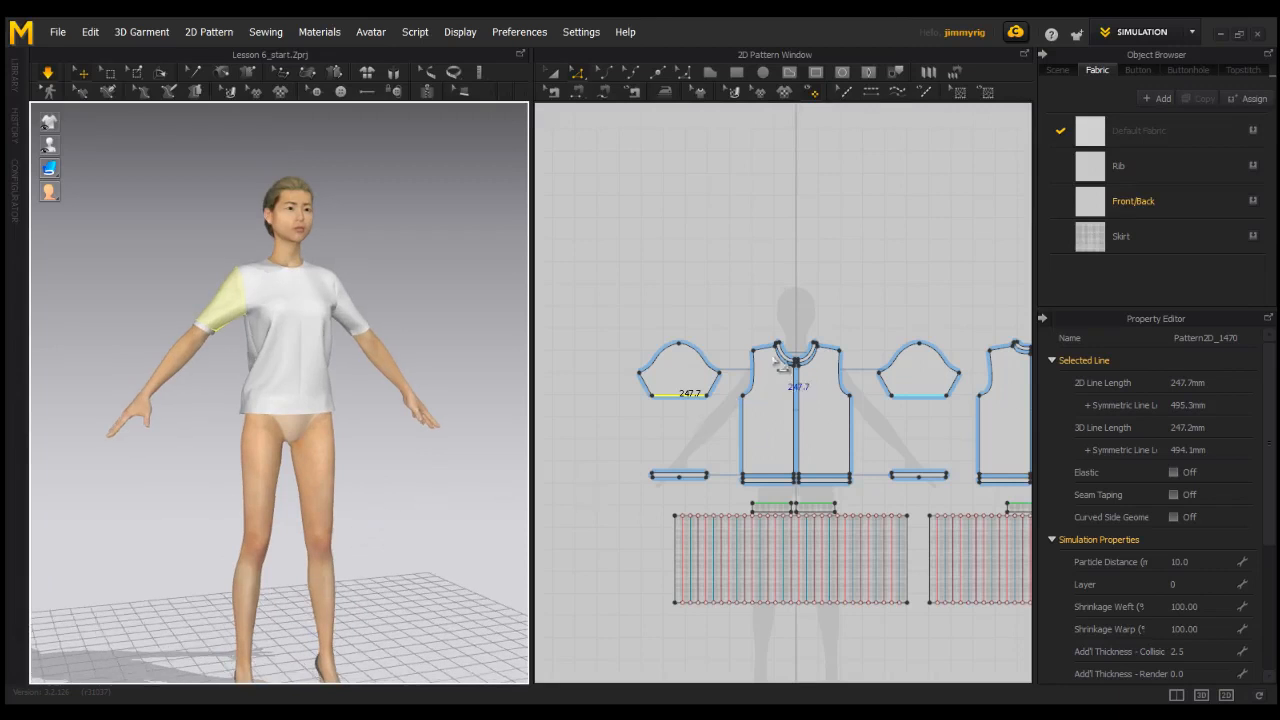
pyautogui.press('space')
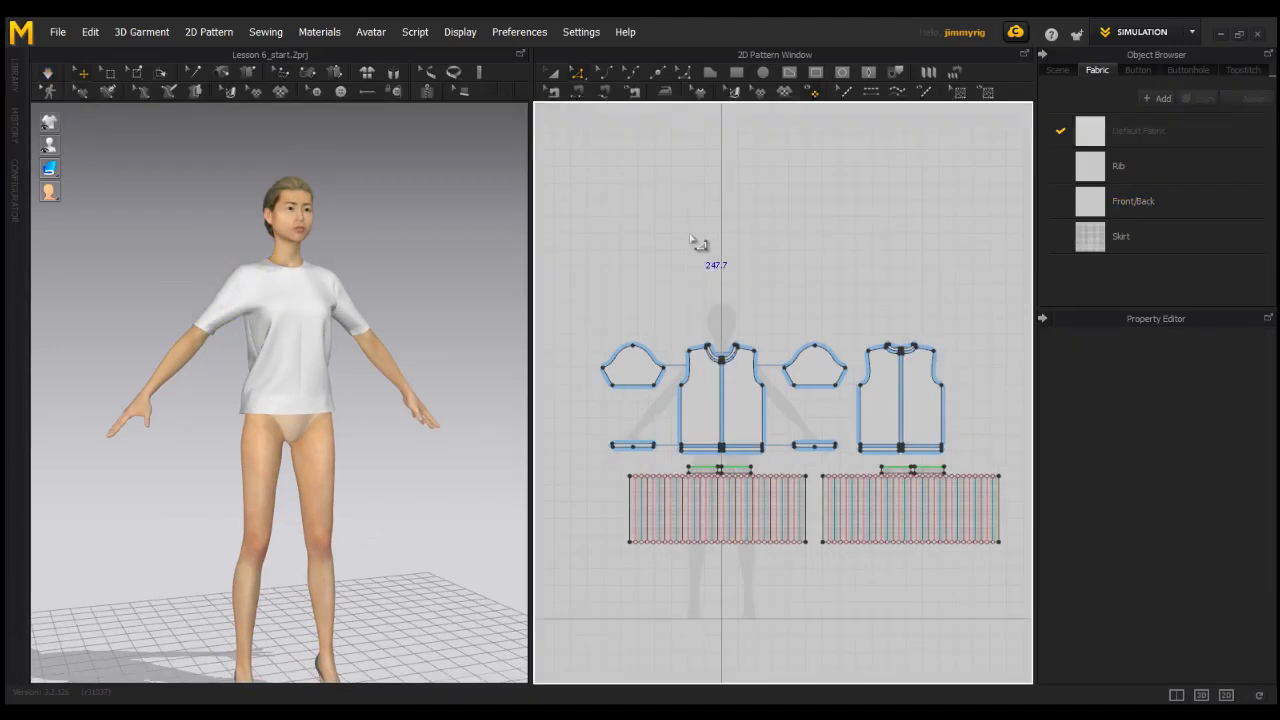
# Delete the neckband pattern pieces from the front and back necklines of the top.
pyautogui.click(553, 75)
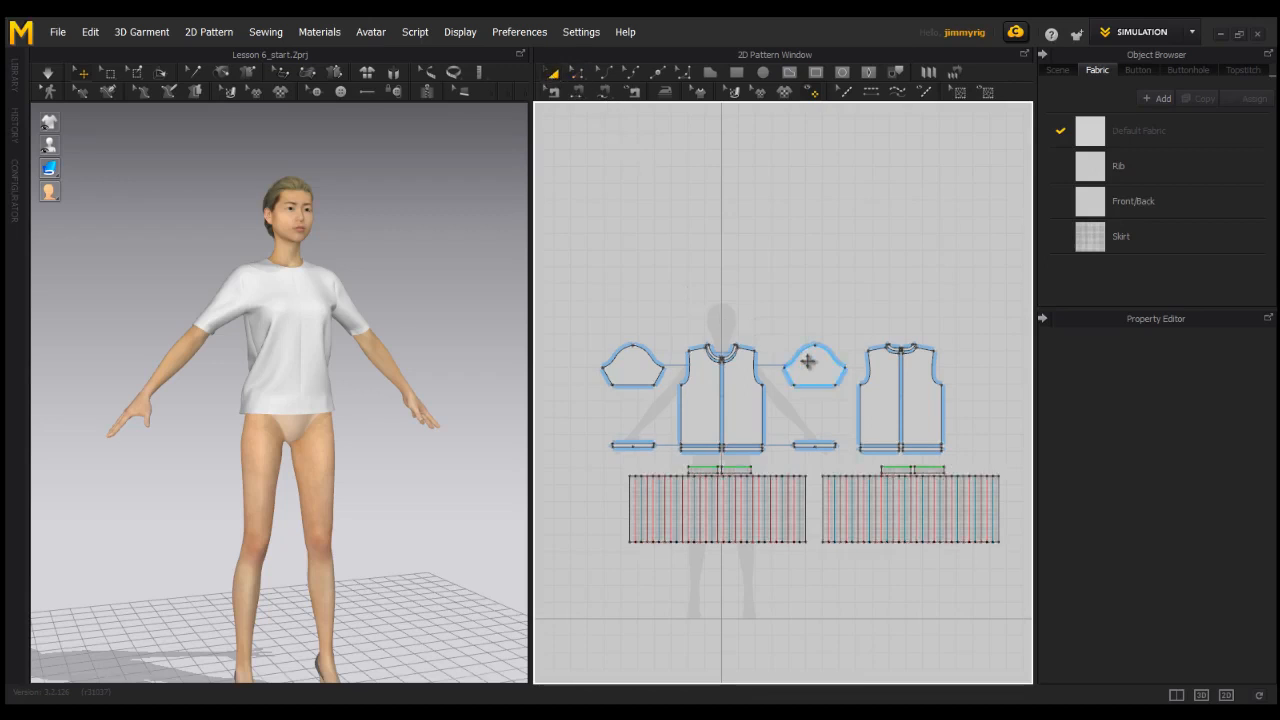
pyautogui.scroll(6, 740, 360)
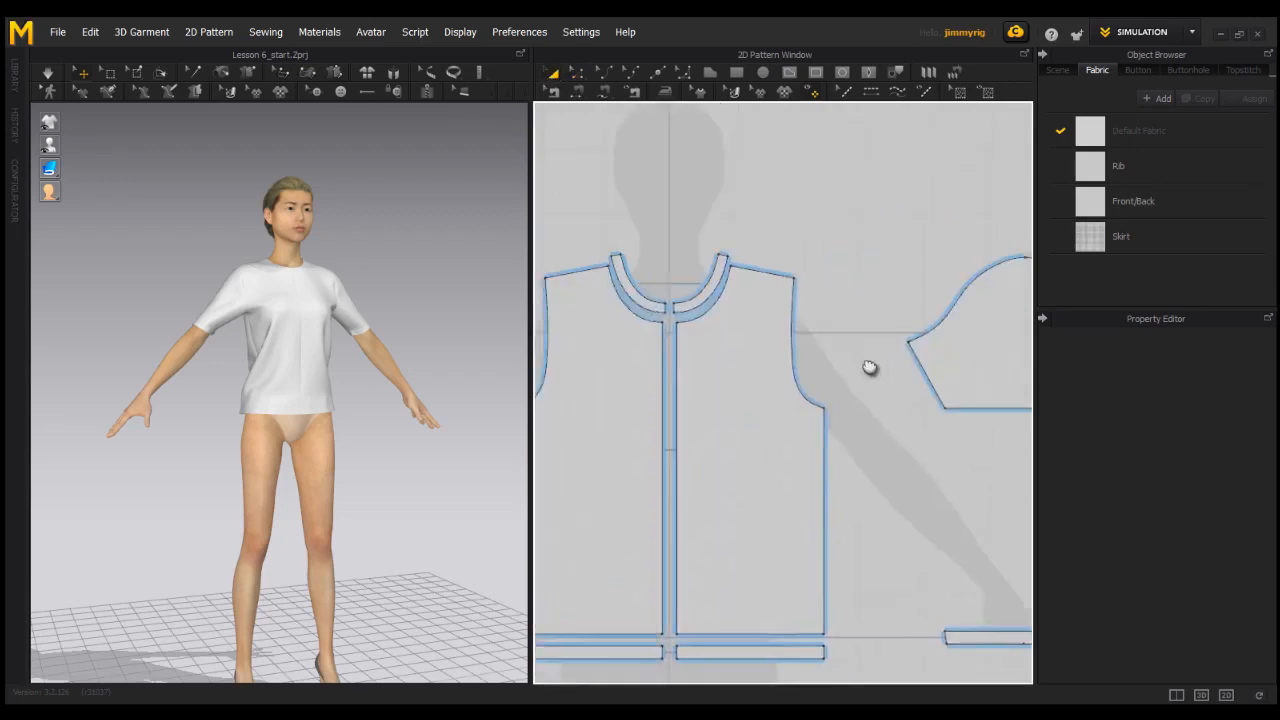
pyautogui.scroll(-3, 786, 417)
pyautogui.moveTo(796, 410); pyautogui.dragTo(536, 438, button='middle')
pyautogui.moveTo(864, 424); pyautogui.dragTo(622, 430, button='middle')
pyautogui.scroll(-3, 610, 440)
pyautogui.moveTo(570, 495); pyautogui.dragTo(758, 520, button='middle')
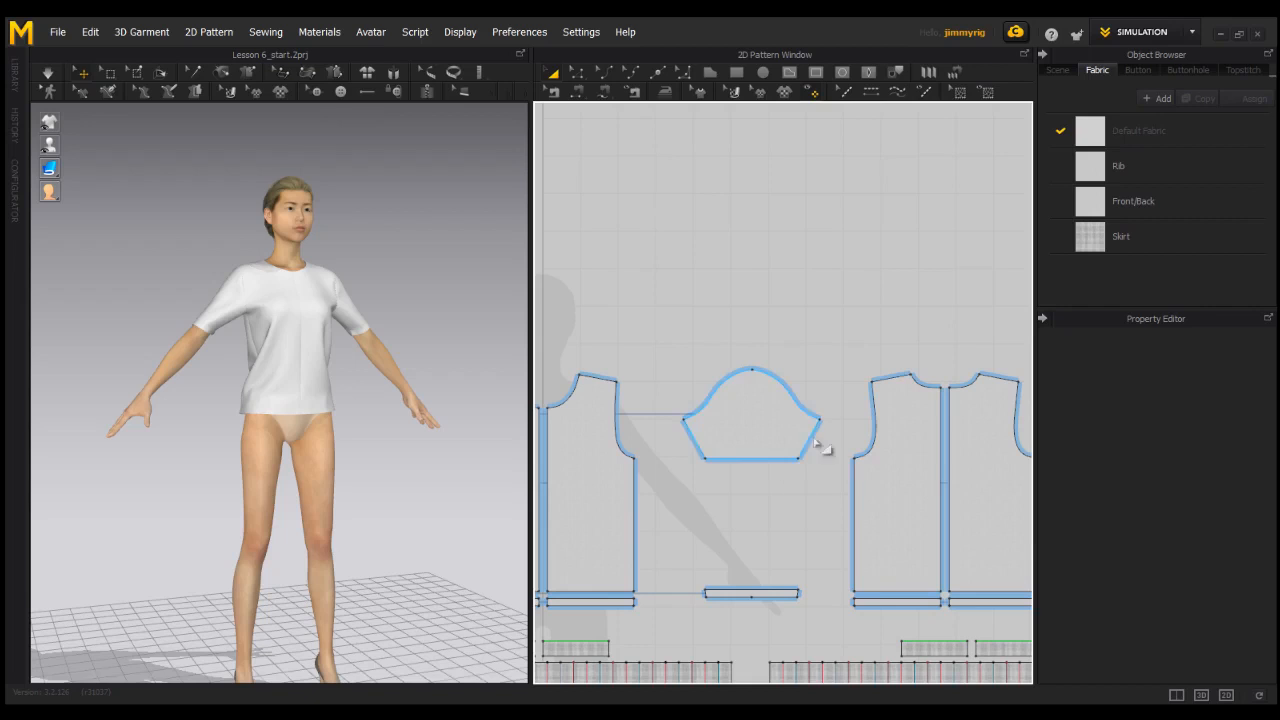
# Reshape the front neckline into a deep V by moving its center-front point down symmetrically with Edit Pattern.
pyautogui.moveTo(546, 425); pyautogui.dragTo(708, 439, button='middle')
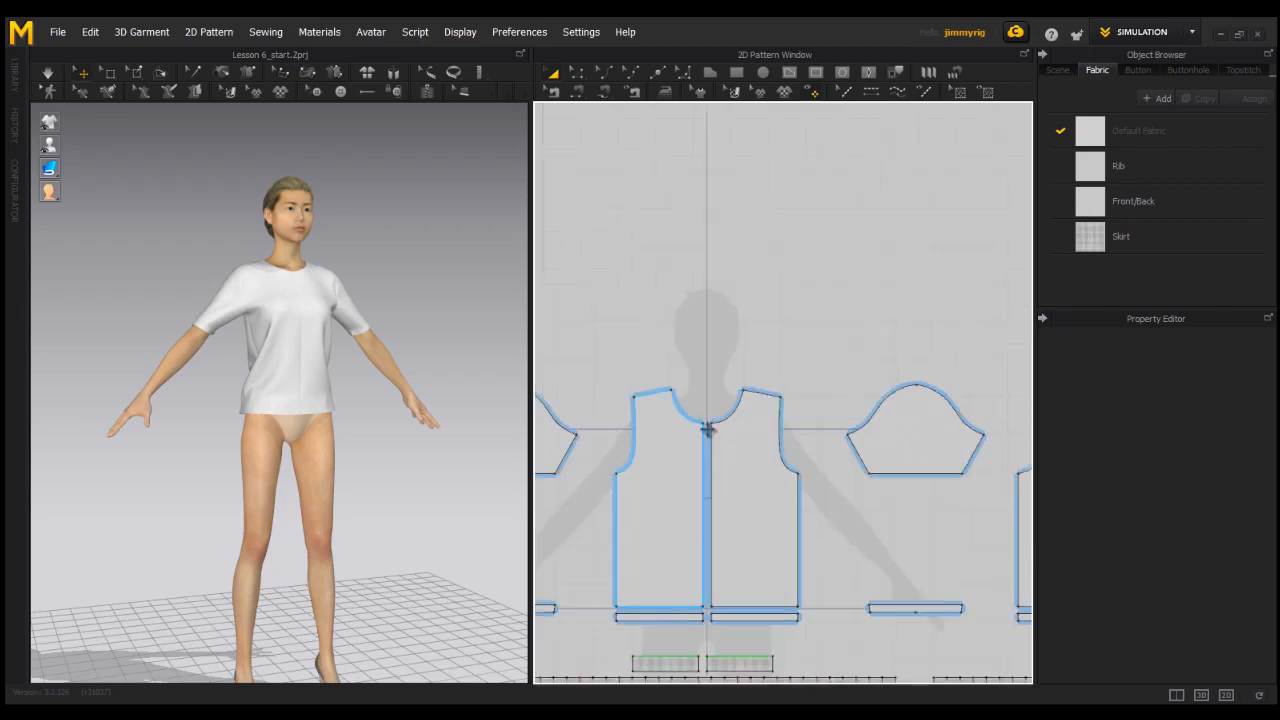
pyautogui.scroll(5, 714, 442)
pyautogui.scroll(5, 760, 446)
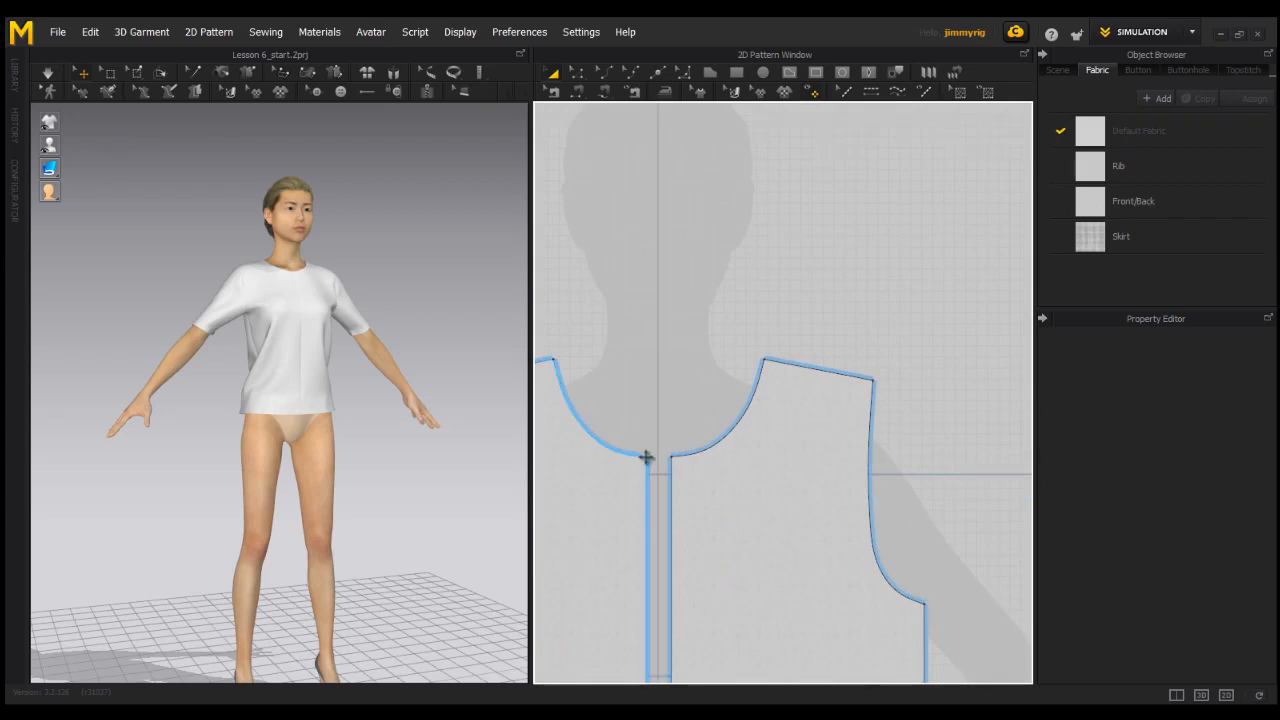
pyautogui.click(578, 74)
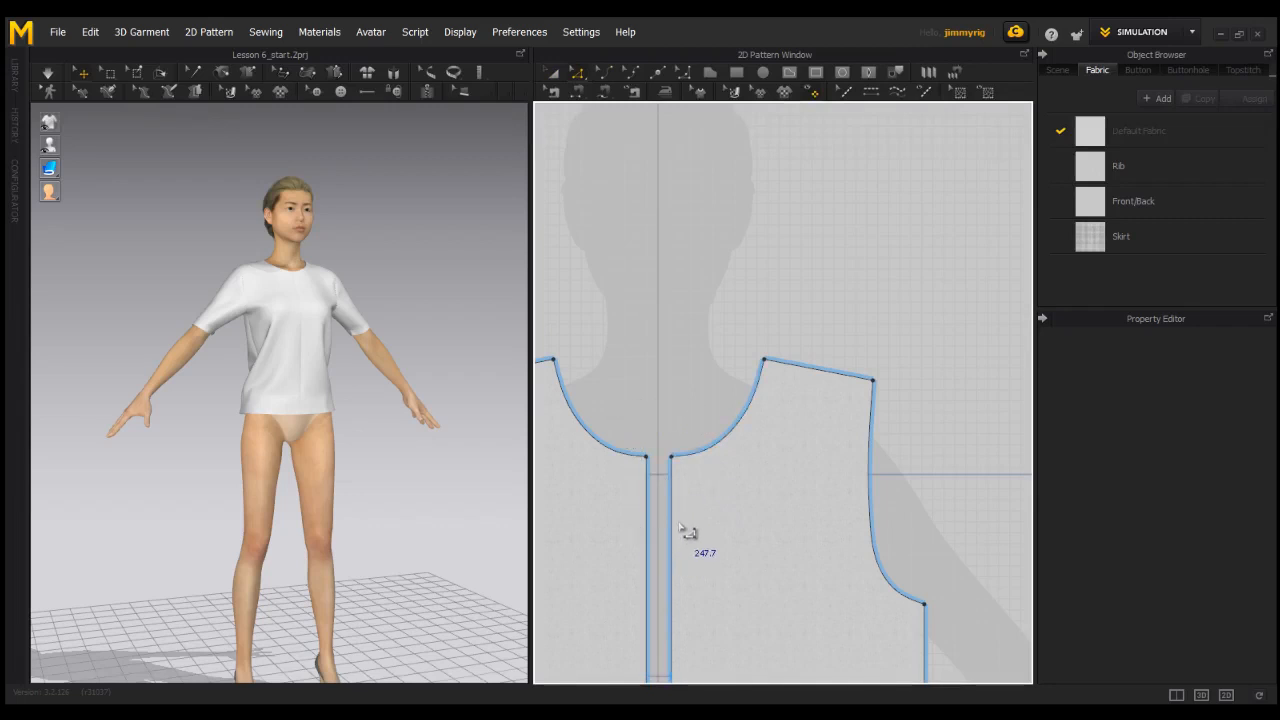
pyautogui.moveTo(628, 432); pyautogui.dragTo(672, 613)
pyautogui.scroll(-4, 790, 478)
pyautogui.moveTo(785, 479); pyautogui.dragTo(820, 463, button='middle')
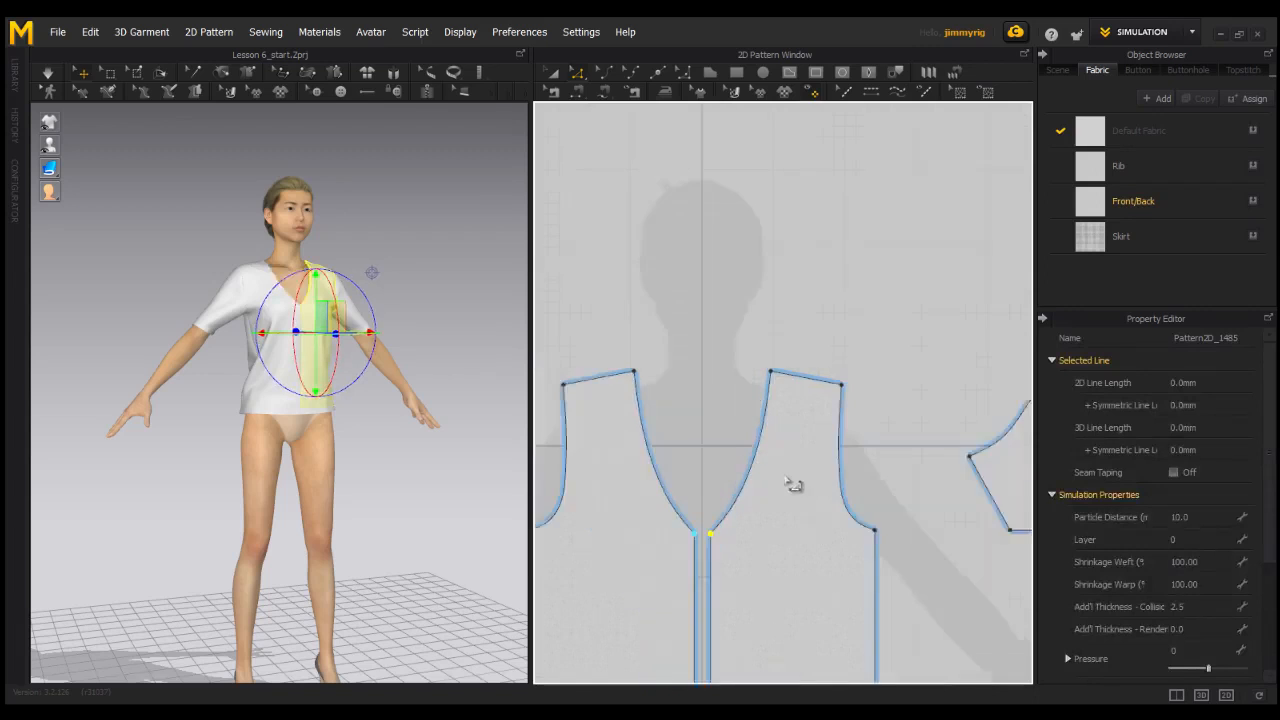
pyautogui.scroll(3, 820, 463)
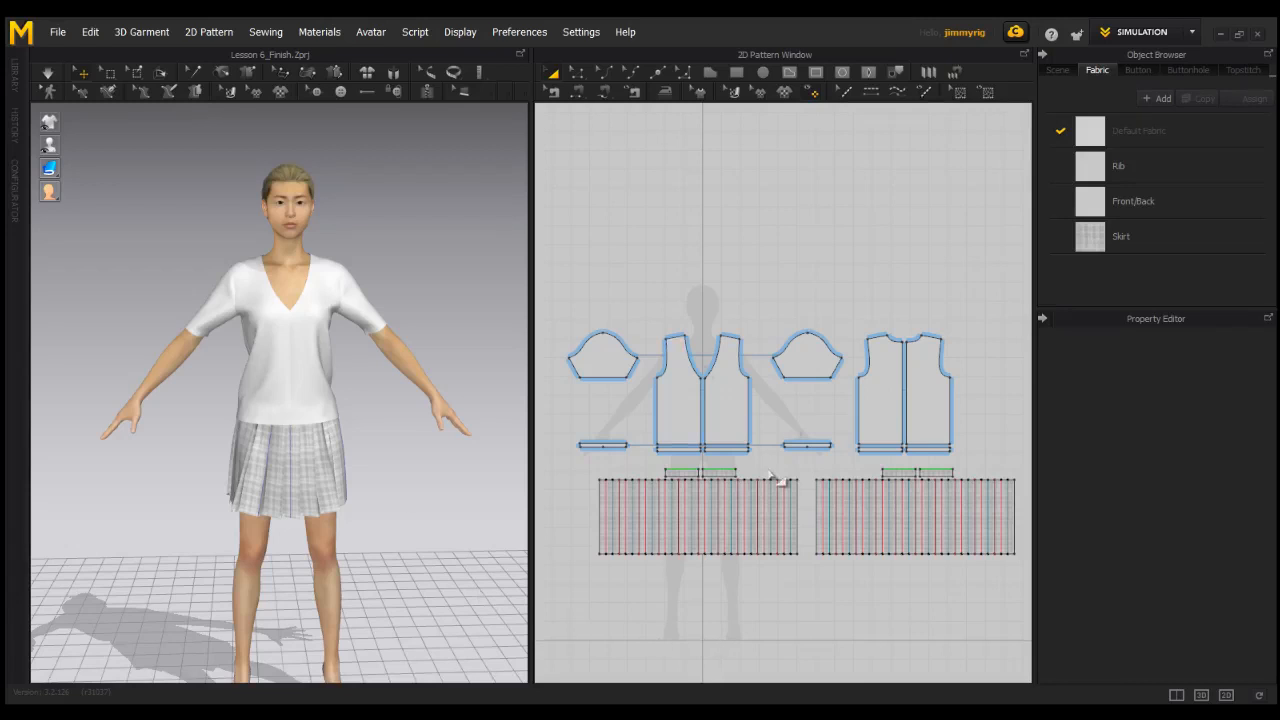
# Curve the front panels' side seams inward to about 367 mm each with Edit Curvature, and start the simulation.
pyautogui.click(600, 73)
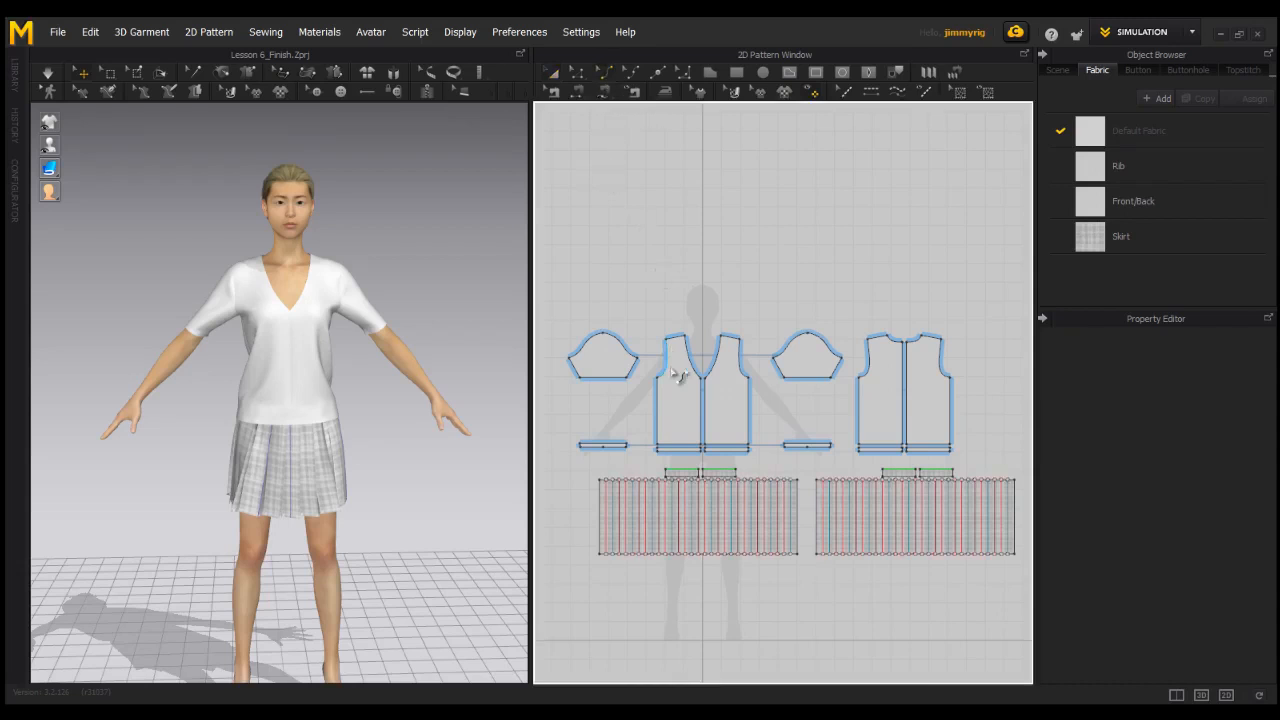
pyautogui.click(664, 416)
pyautogui.moveTo(672, 416); pyautogui.dragTo(675, 420)
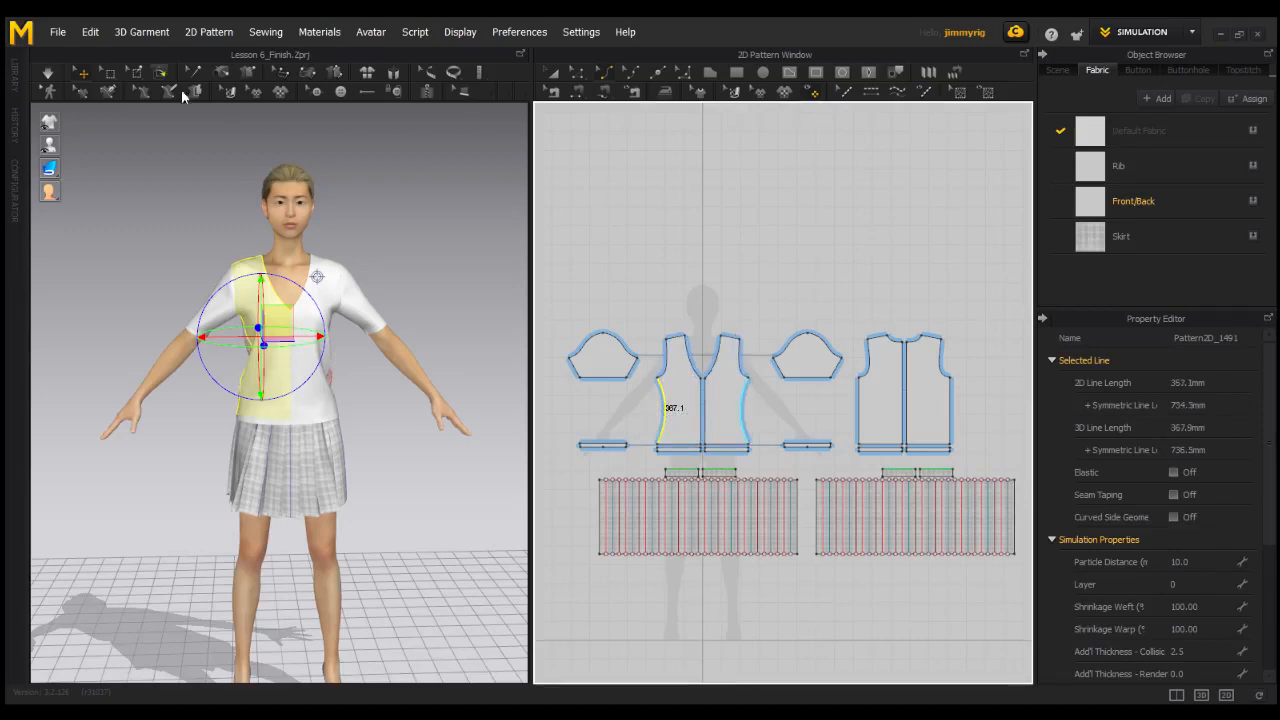
pyautogui.click(47, 72)
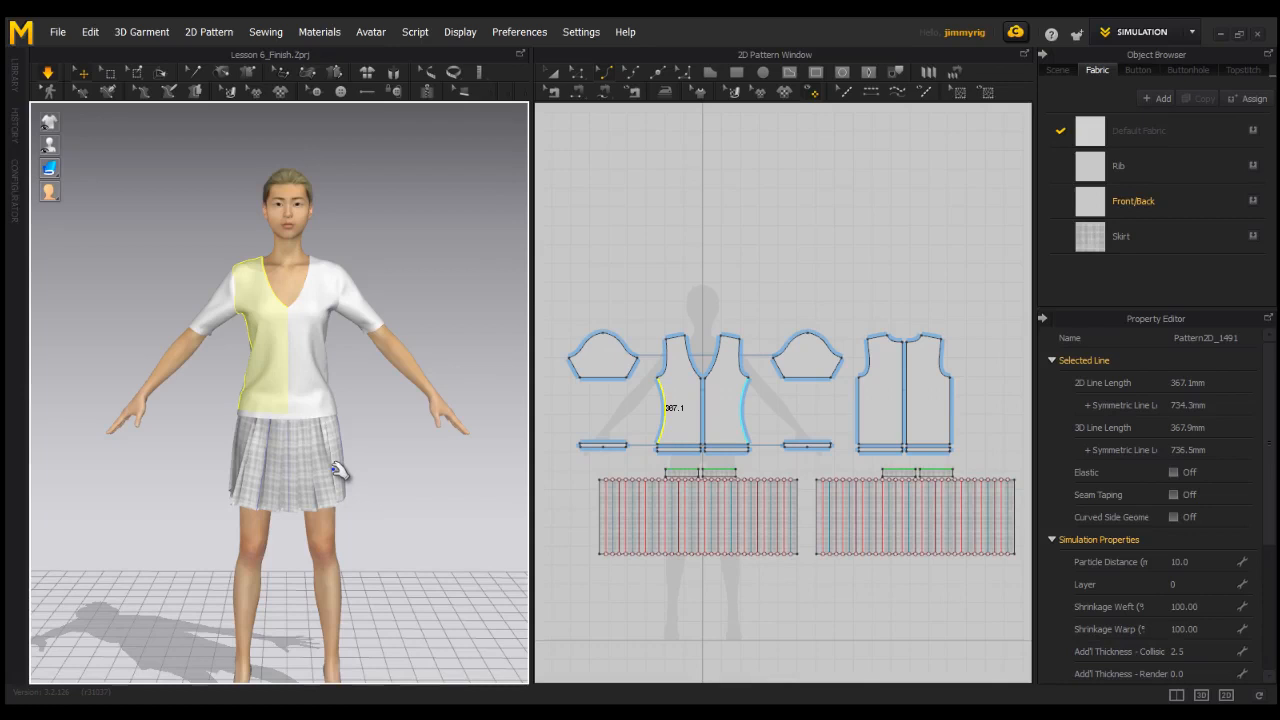
# Add curve points to the front side seams, shape a narrow waist flaring to the hem at about 401 mm per seam, and start simulating.
pyautogui.click(631, 73)
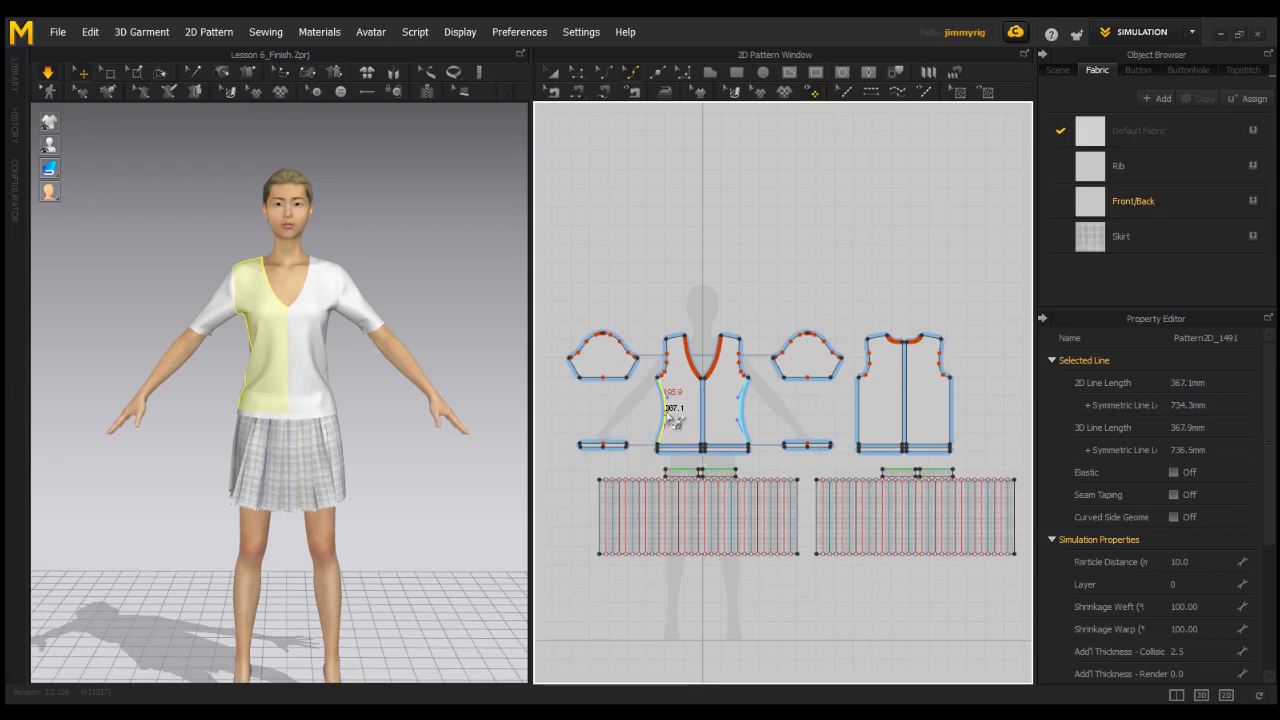
pyautogui.click(678, 420)
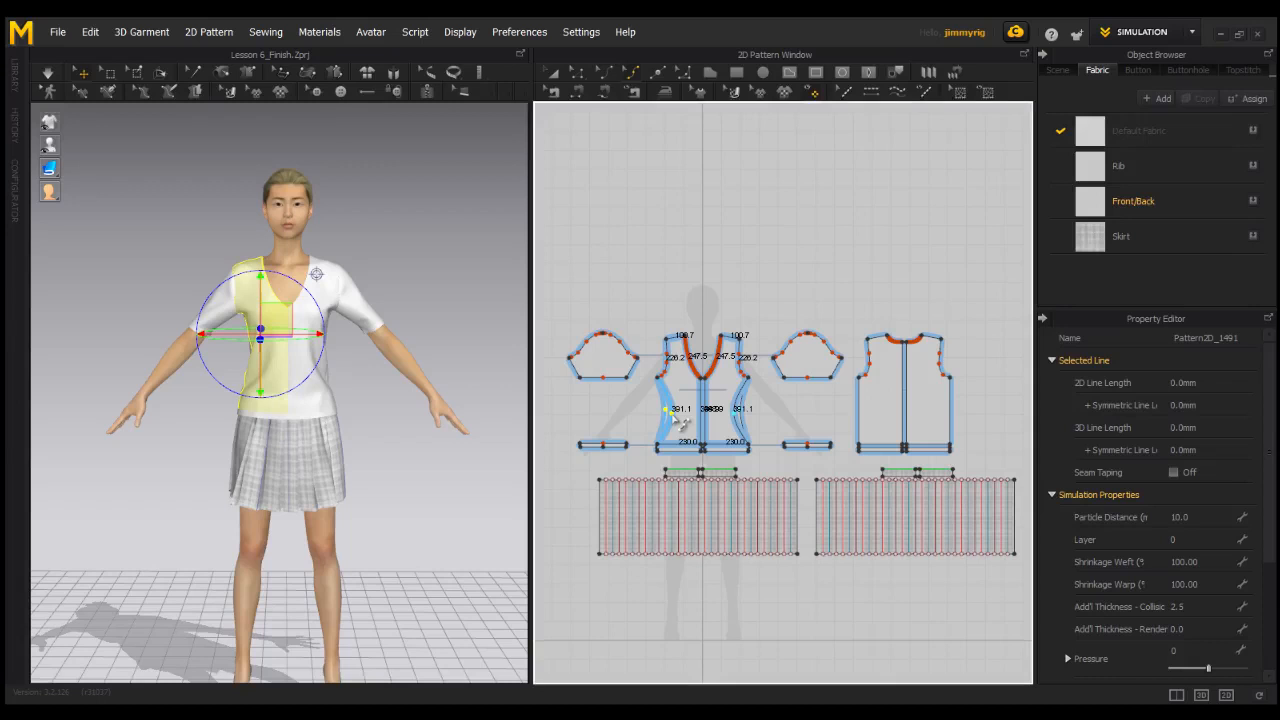
pyautogui.scroll(2, 714, 422)
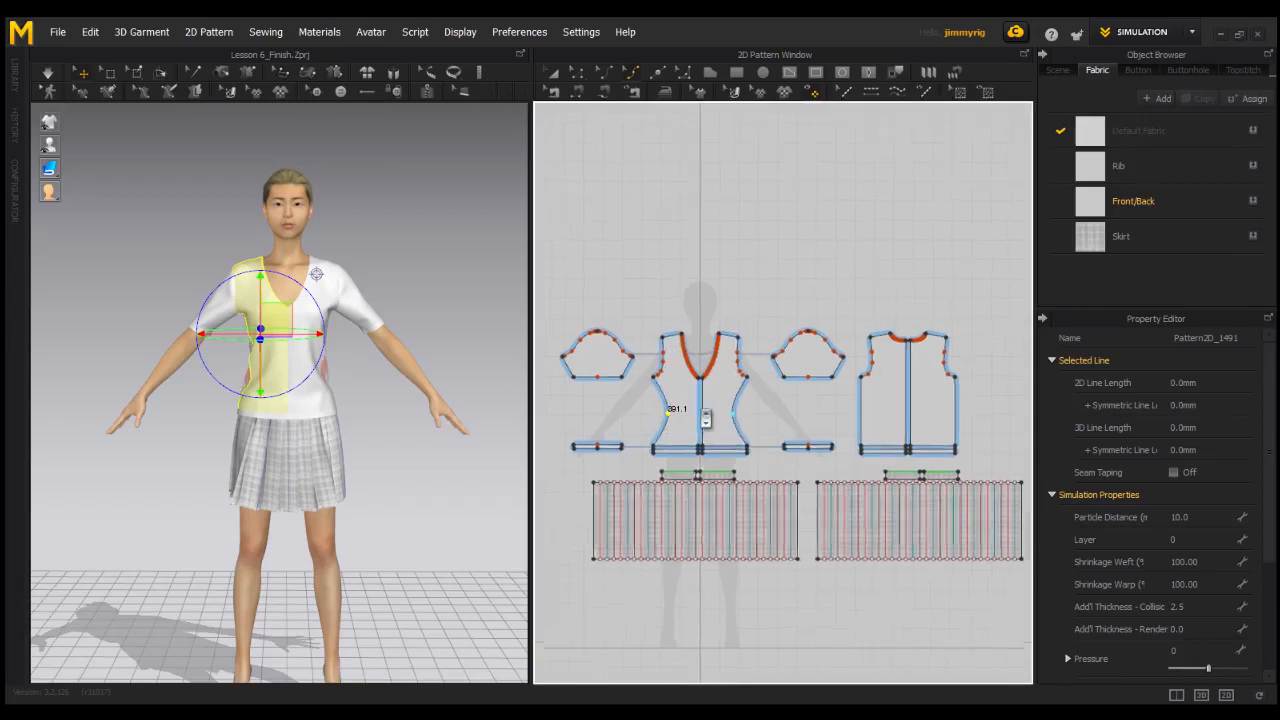
pyautogui.moveTo(712, 420); pyautogui.dragTo(742, 402, button='middle')
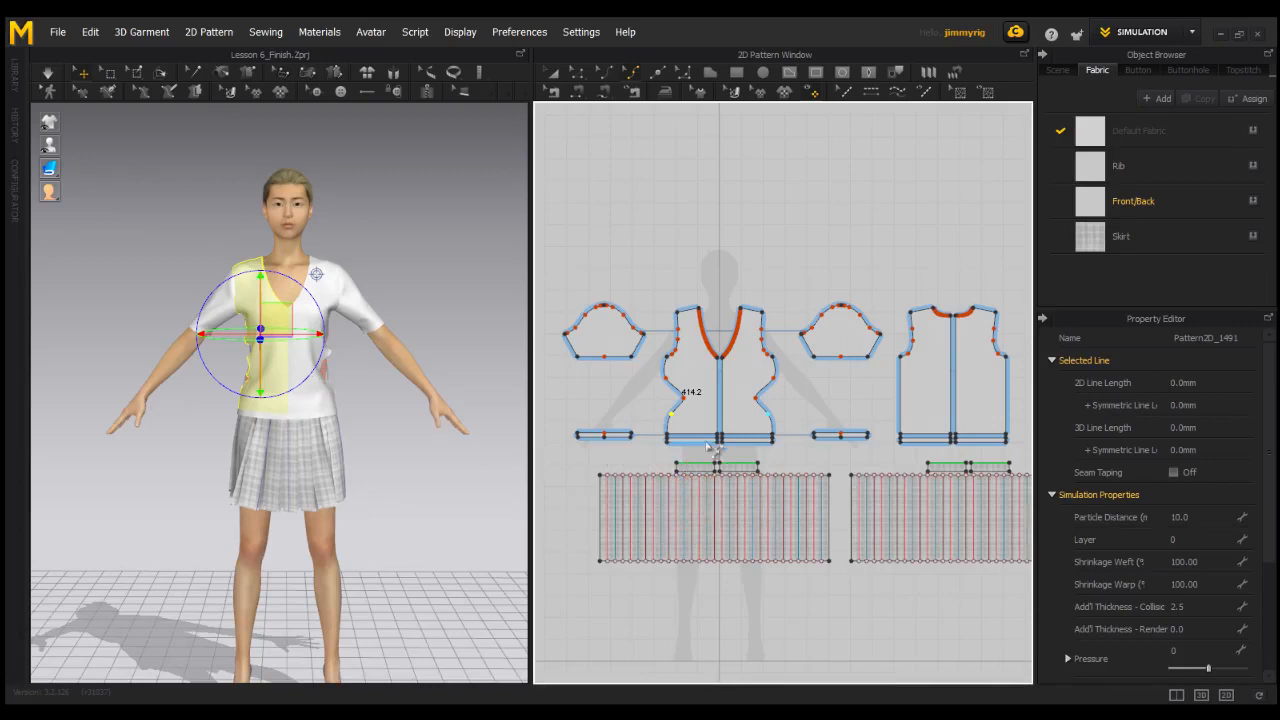
pyautogui.scroll(1, 700, 455)
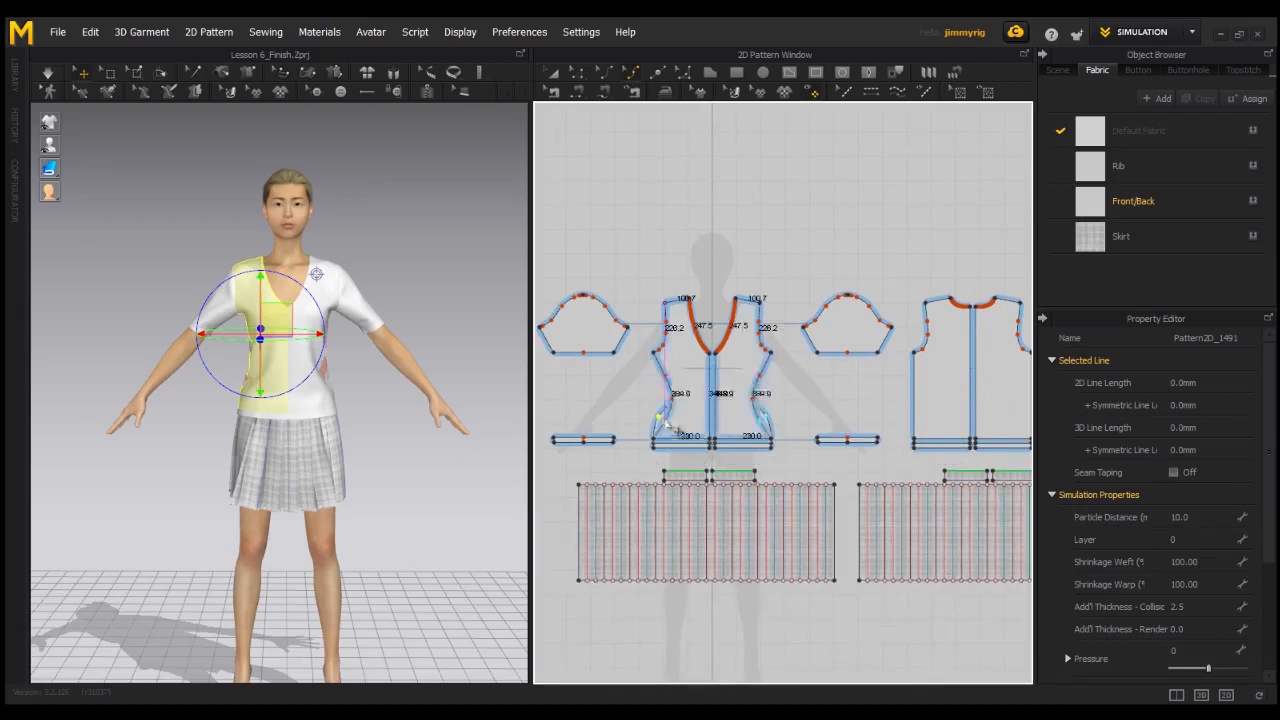
pyautogui.click(48, 74)
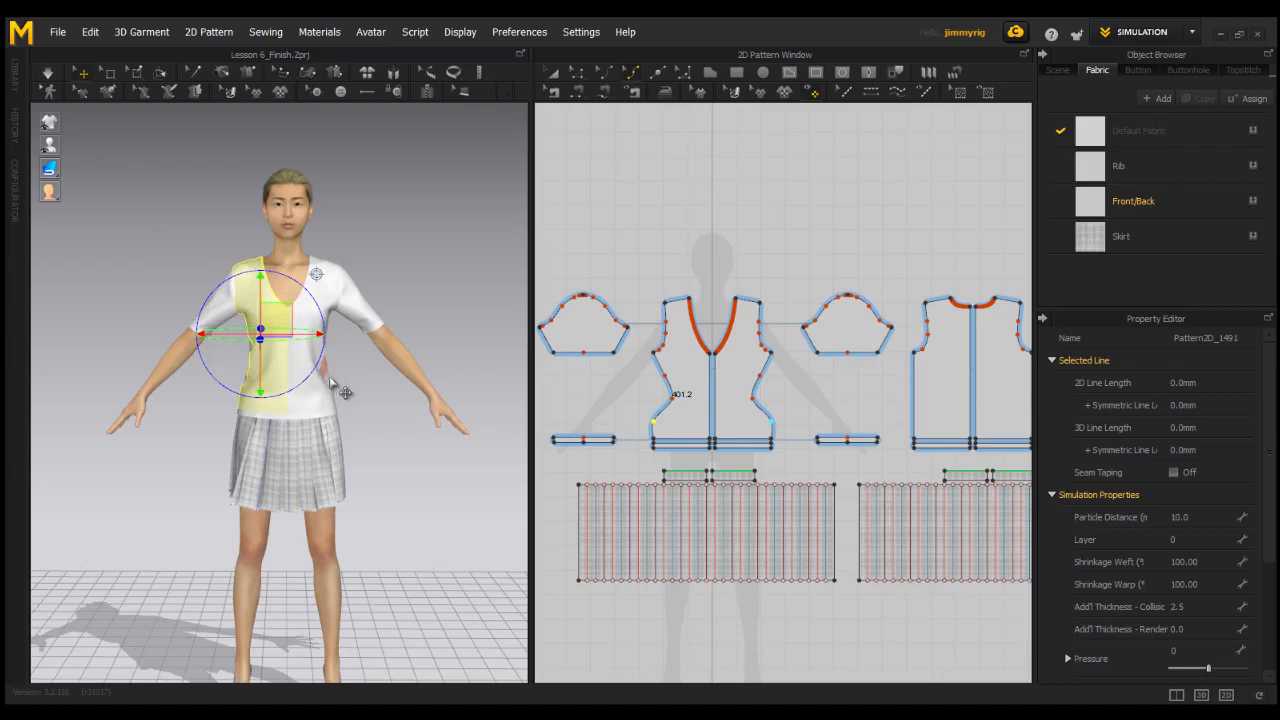
# Undo the added curve points and the waist shaping so the front side seams return to straight lines.
pyautogui.click(48, 74)
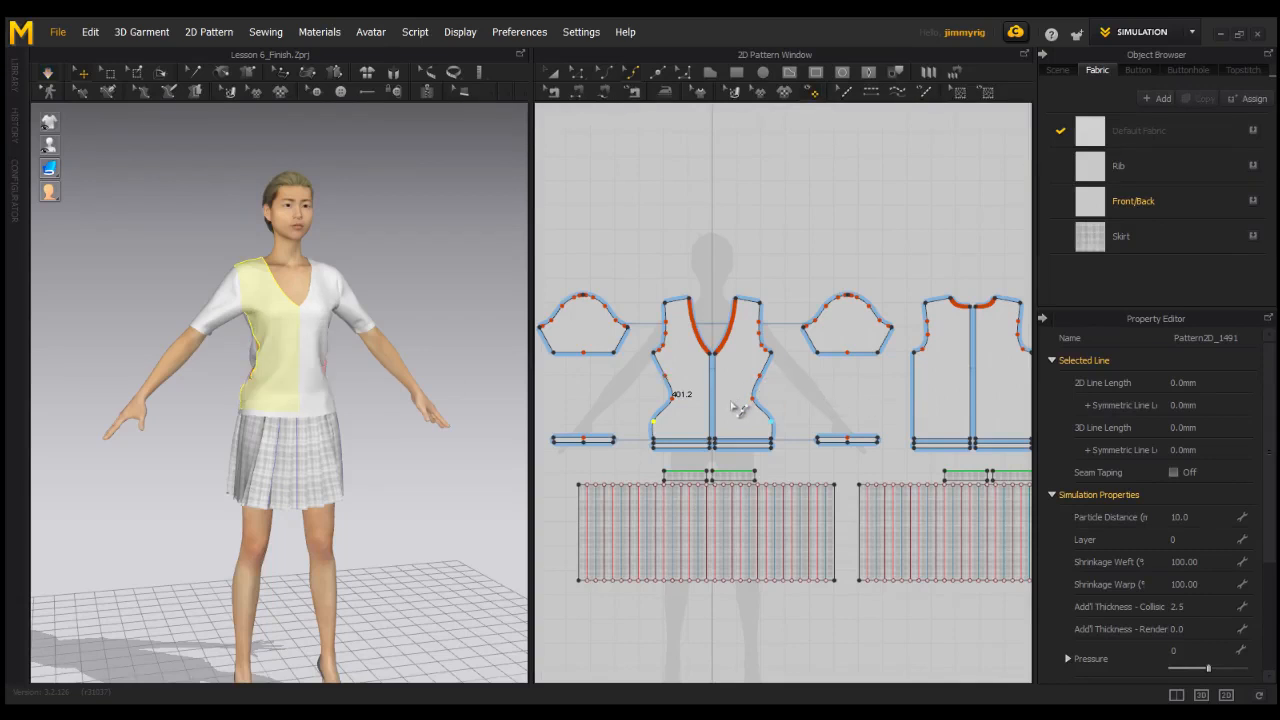
pyautogui.hotkey('ctrl', 'z')
pyautogui.hotkey('ctrl', 'z')
pyautogui.hotkey('ctrl', 'z')
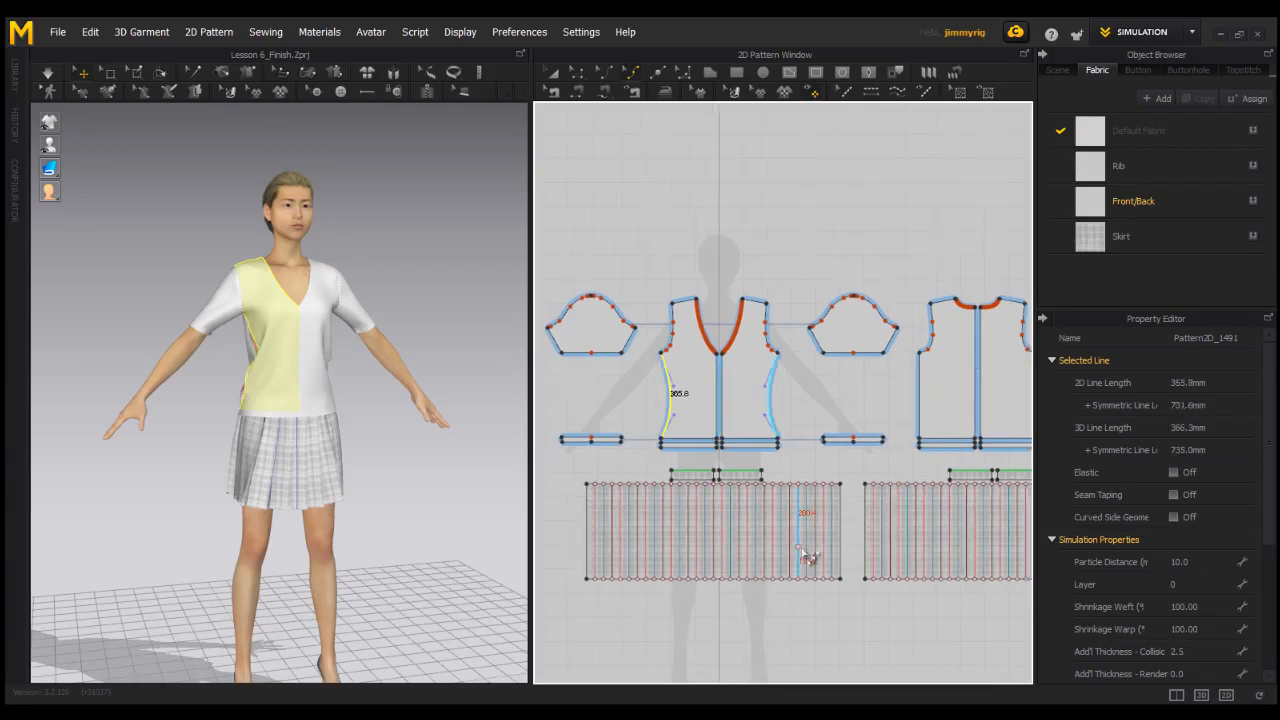
# Curve the front and back panels' side seams gently inward, with the back seams about 359 mm each, and simulate the garment.
pyautogui.scroll(-3, 791, 540)
pyautogui.moveTo(850, 510); pyautogui.dragTo(722, 502, button='middle')
pyautogui.moveTo(770, 405); pyautogui.dragTo(776, 404)
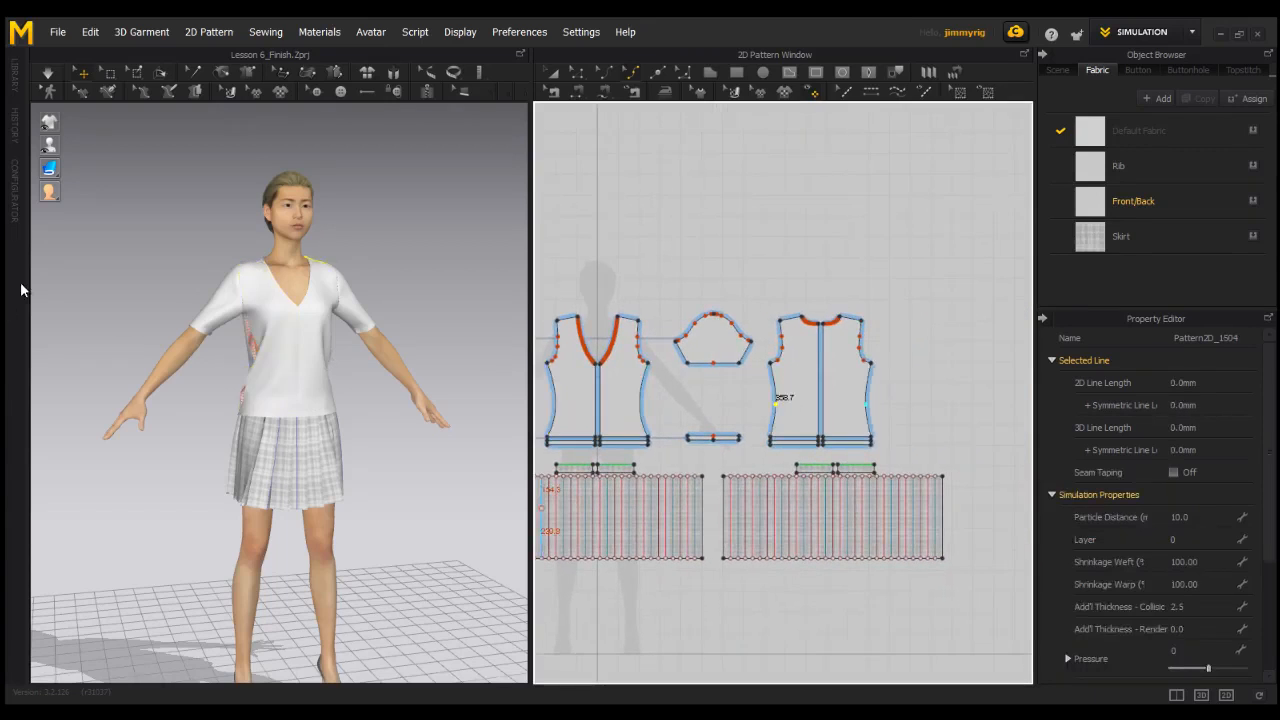
pyautogui.click(47, 72)
pyautogui.moveTo(222, 428); pyautogui.dragTo(164, 422, button='right')
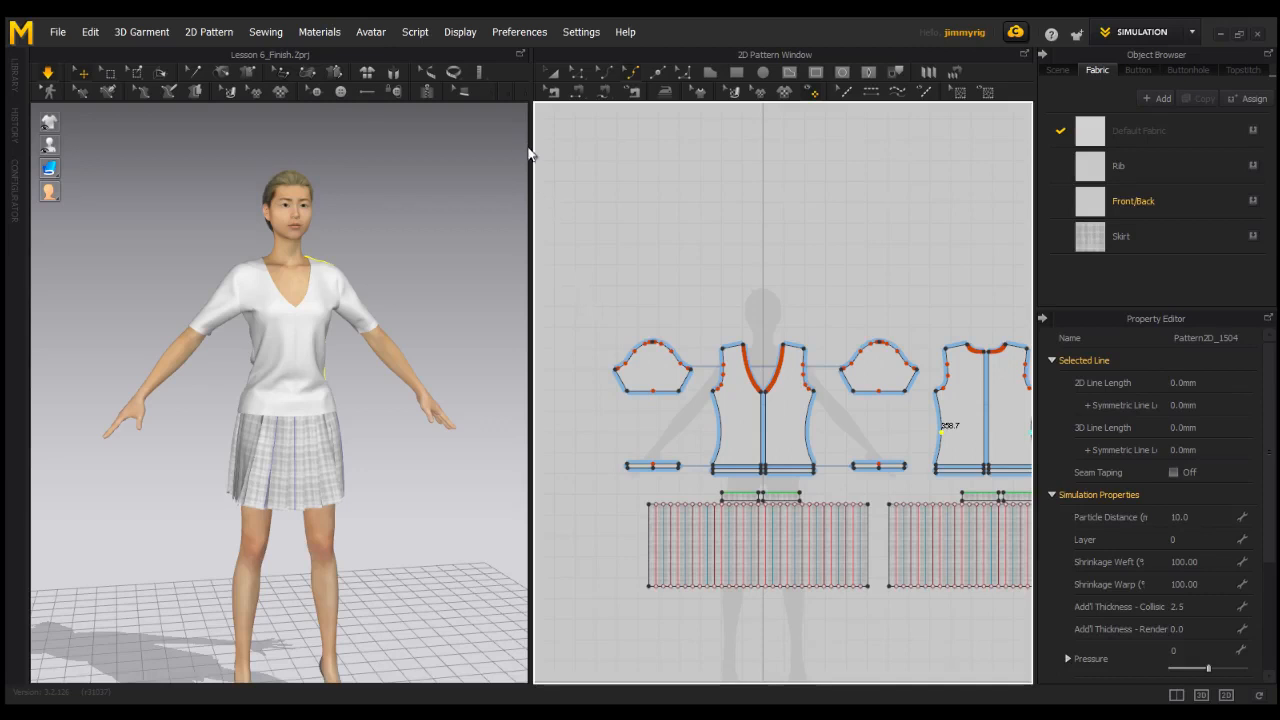
# Delete both sleeve patterns and both cuff patterns from the top.
pyautogui.click(551, 74)
pyautogui.click(665, 346)
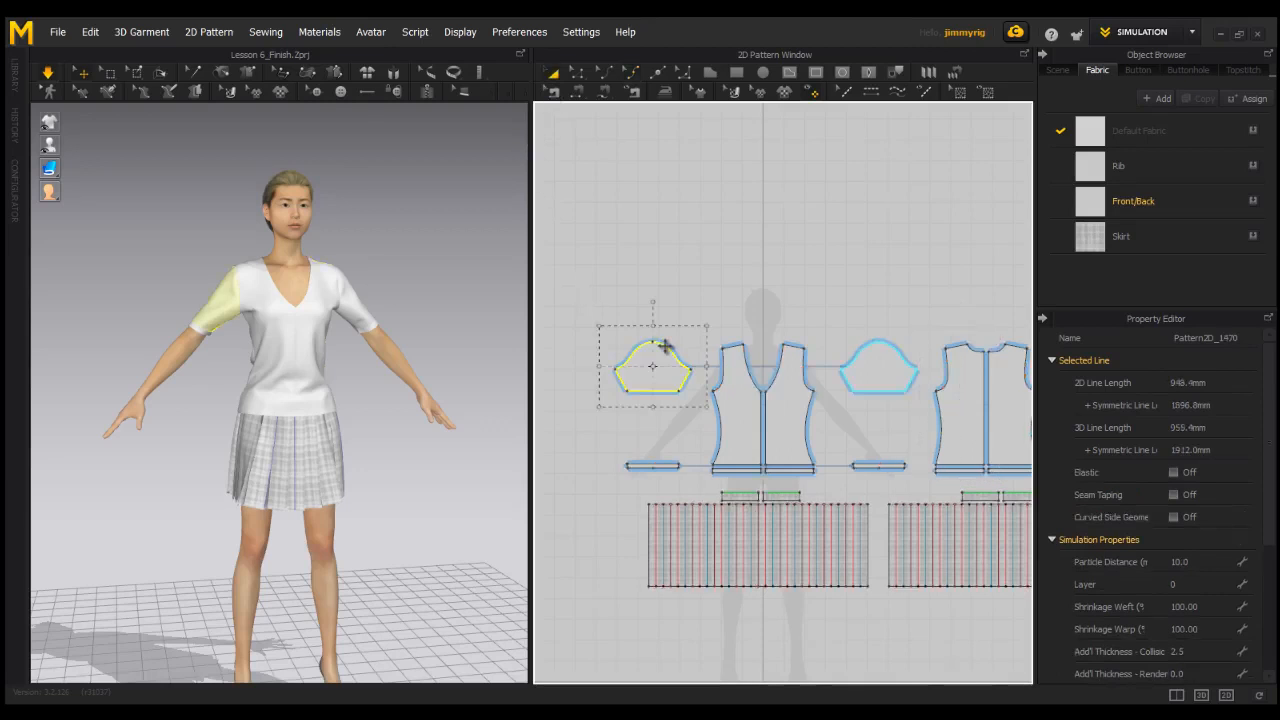
pyautogui.click(874, 347)
pyautogui.press('Delete')
pyautogui.click(648, 465)
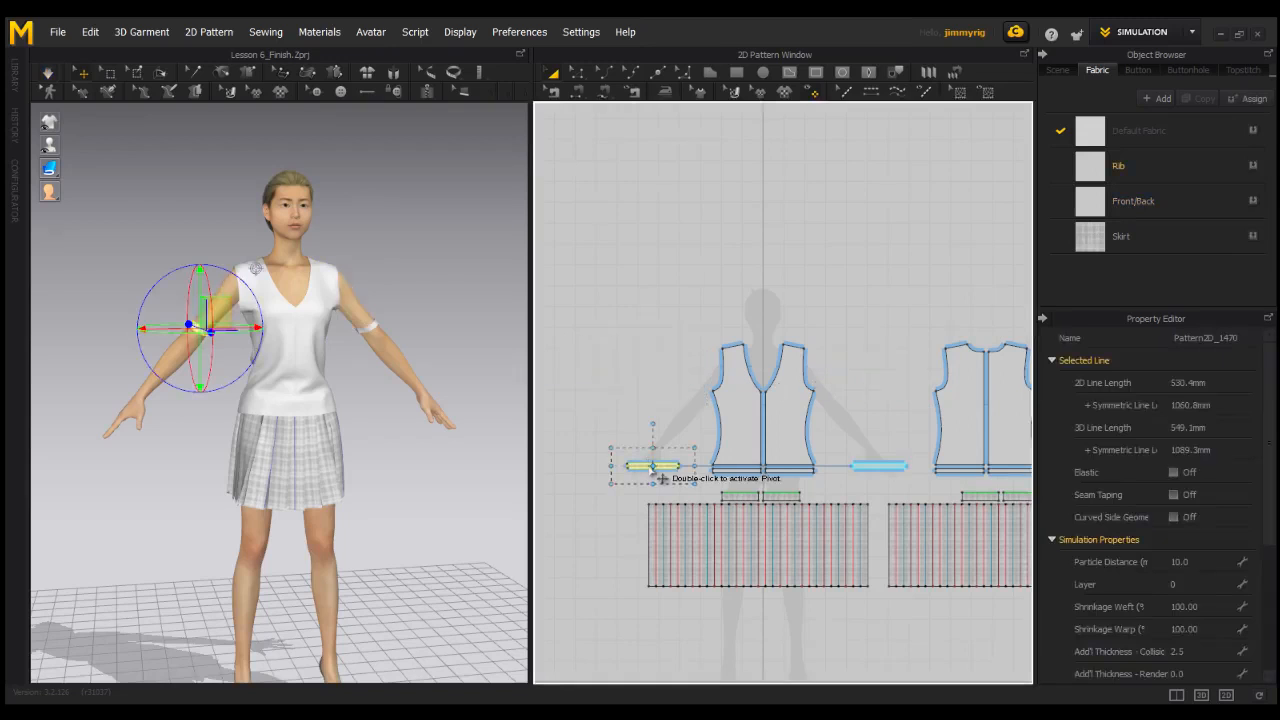
pyautogui.press('Delete')
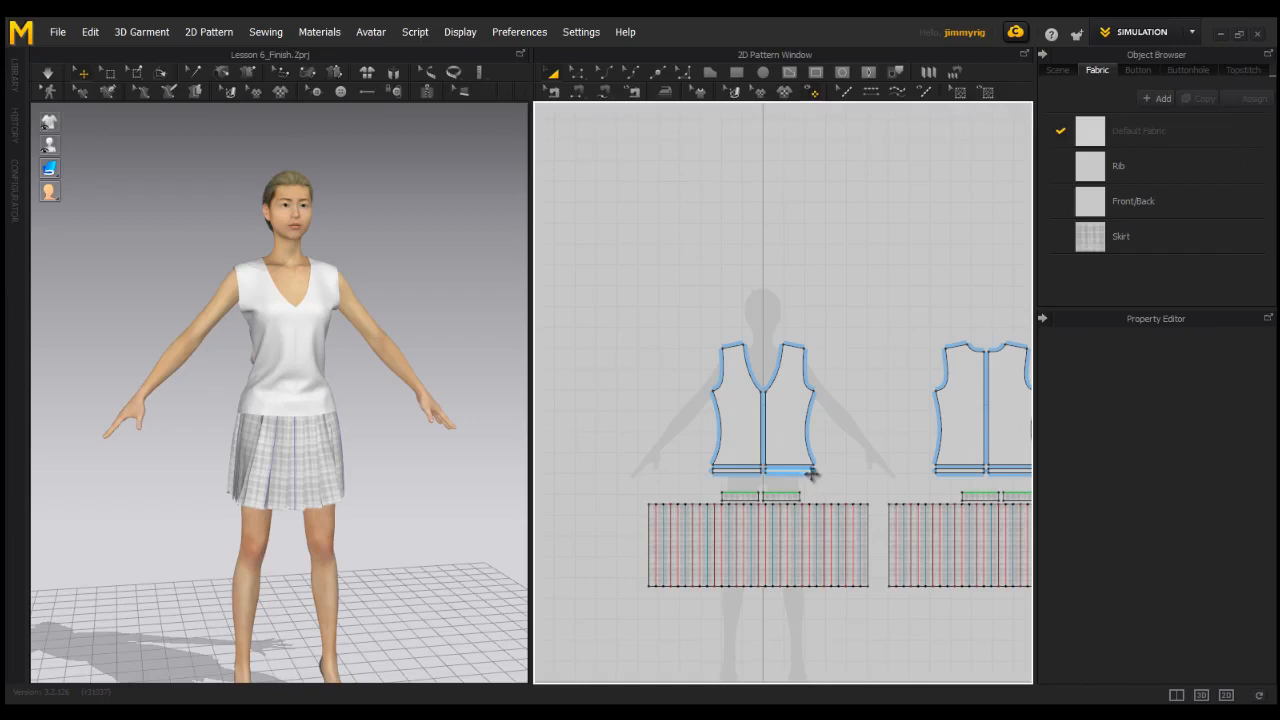
# Narrow the shoulders by moving the outer shoulder points of the front and back panels inward together with Edit Pattern, and simulate the garment.
pyautogui.moveTo(373, 432); pyautogui.dragTo(349, 371, button='right')
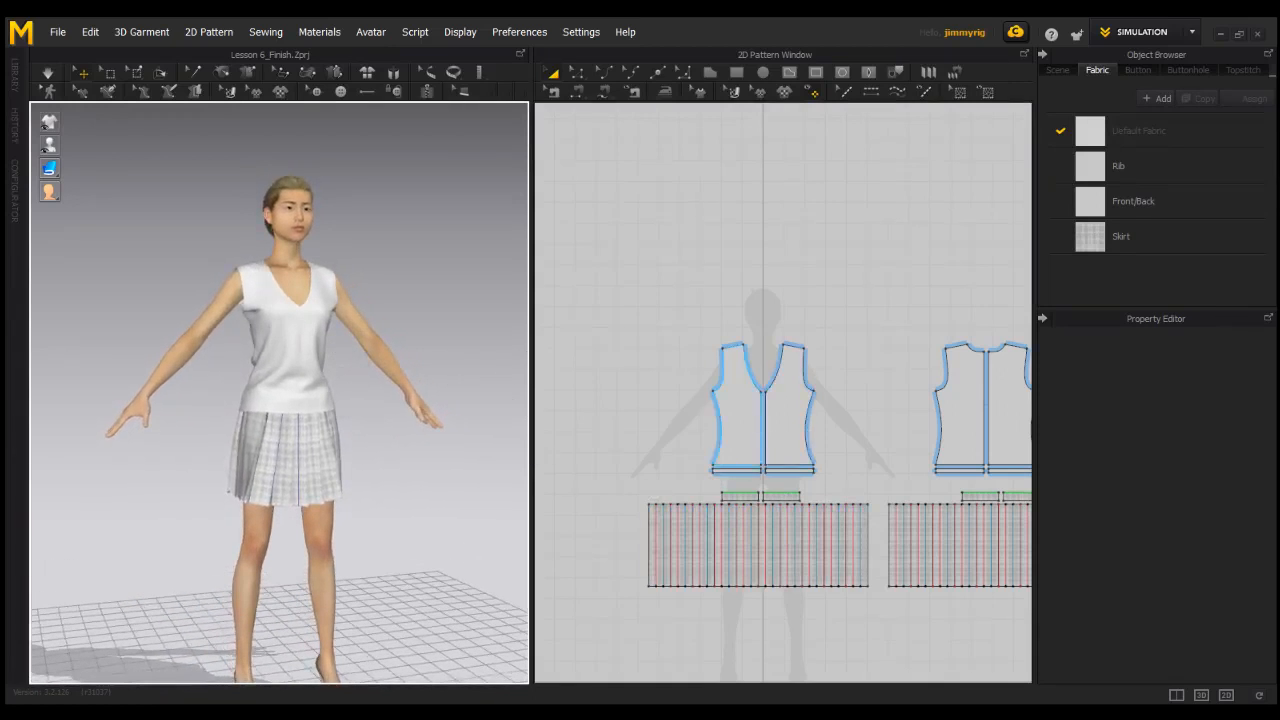
pyautogui.click(577, 73)
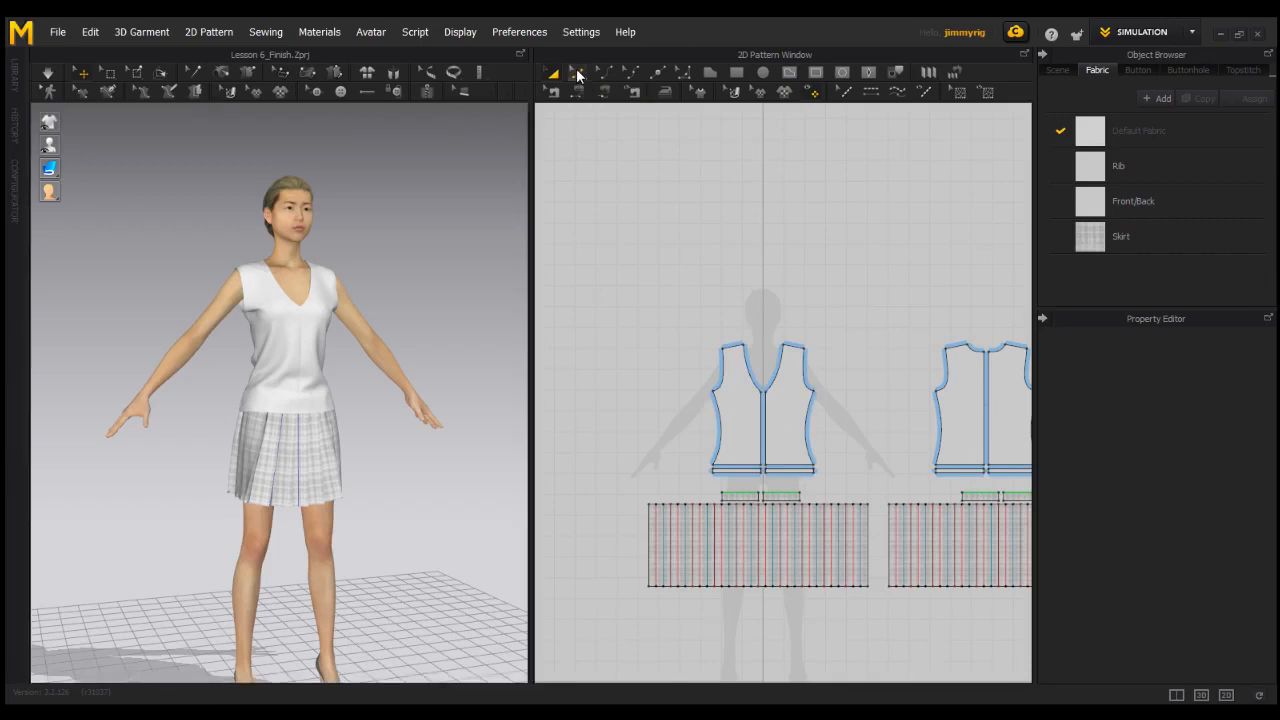
pyautogui.click(724, 349)
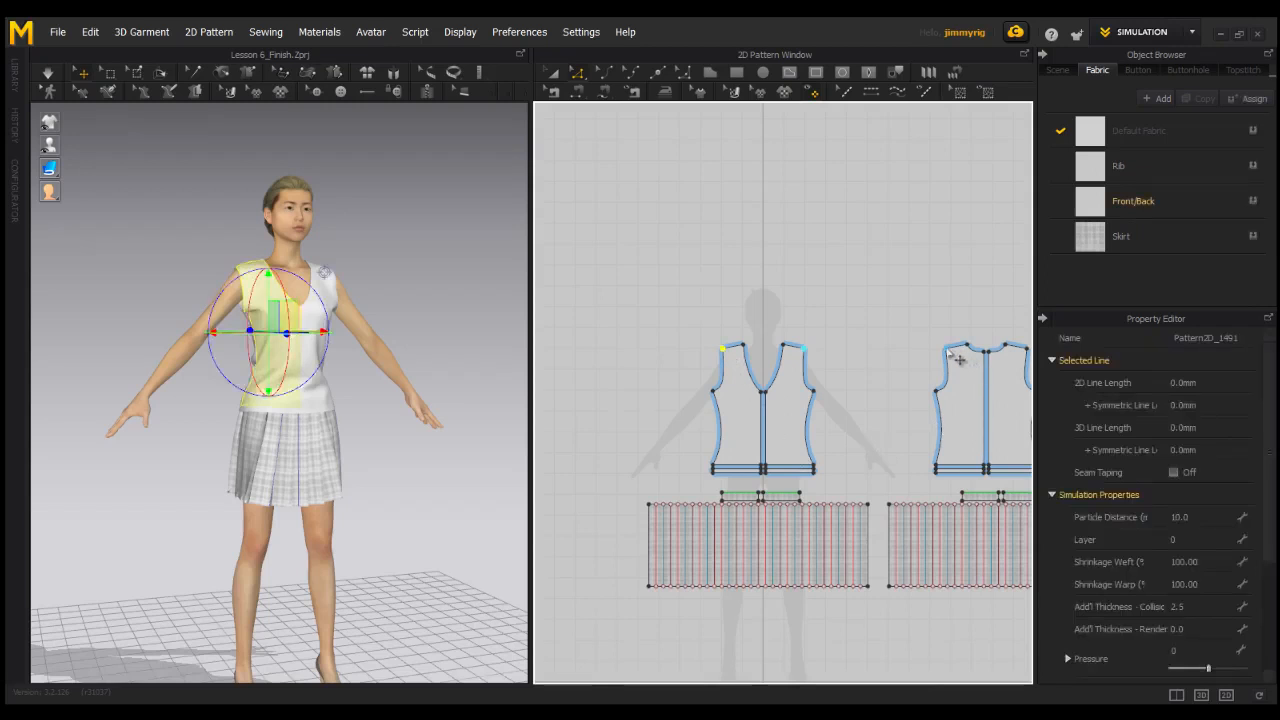
pyautogui.click(947, 350)
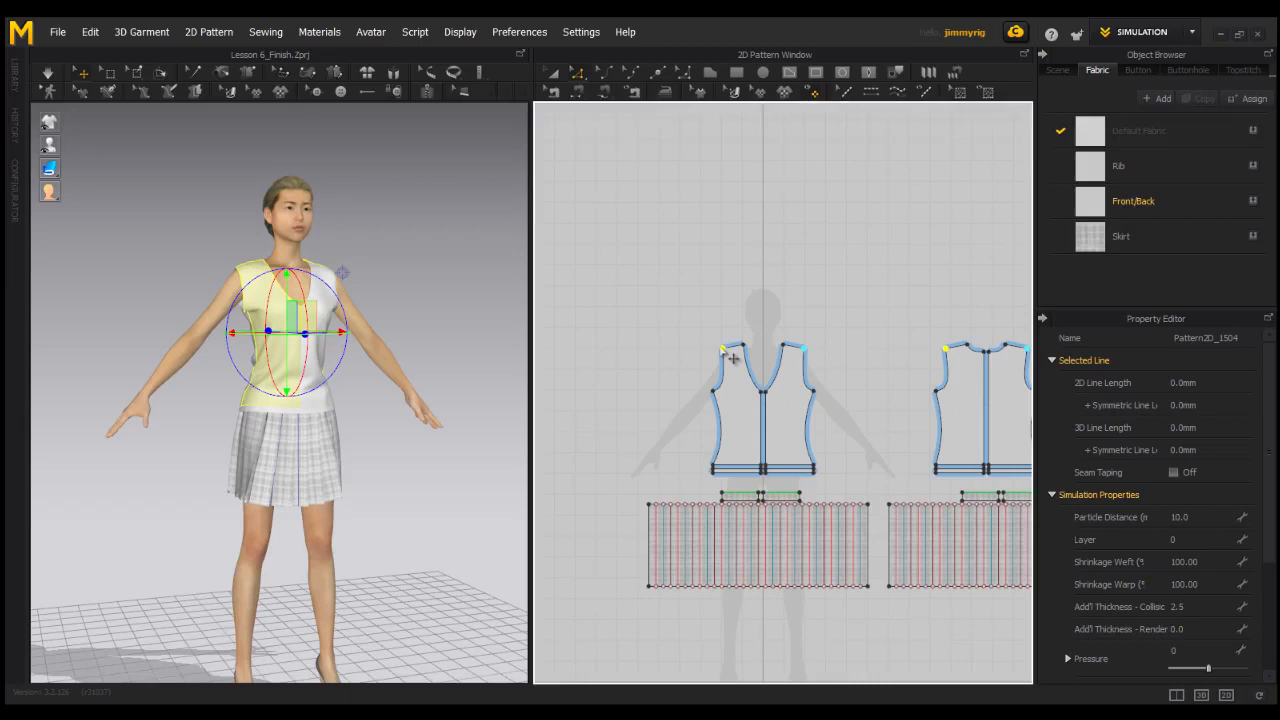
pyautogui.moveTo(723, 349); pyautogui.dragTo(732, 349)
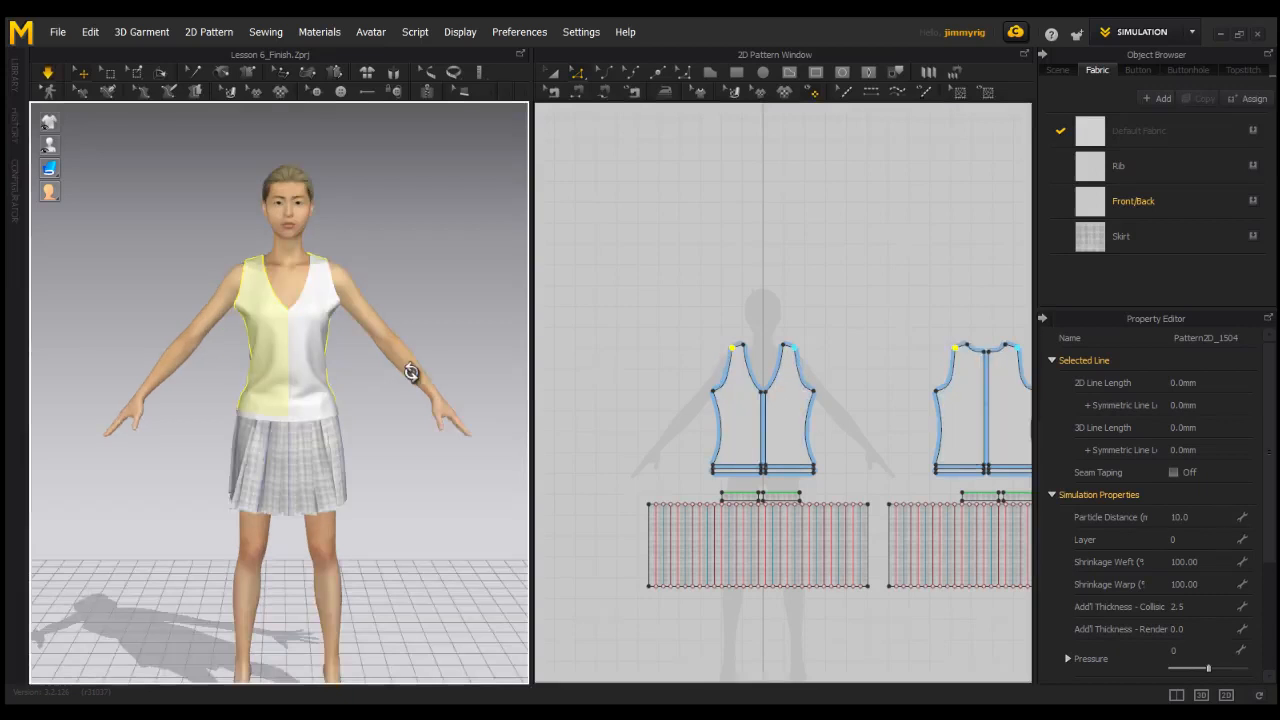
pyautogui.moveTo(412, 372); pyautogui.dragTo(362, 391, button='right')
pyautogui.scroll(-3, 380, 370)
pyautogui.moveTo(306, 344); pyautogui.dragTo(334, 360, button='right')
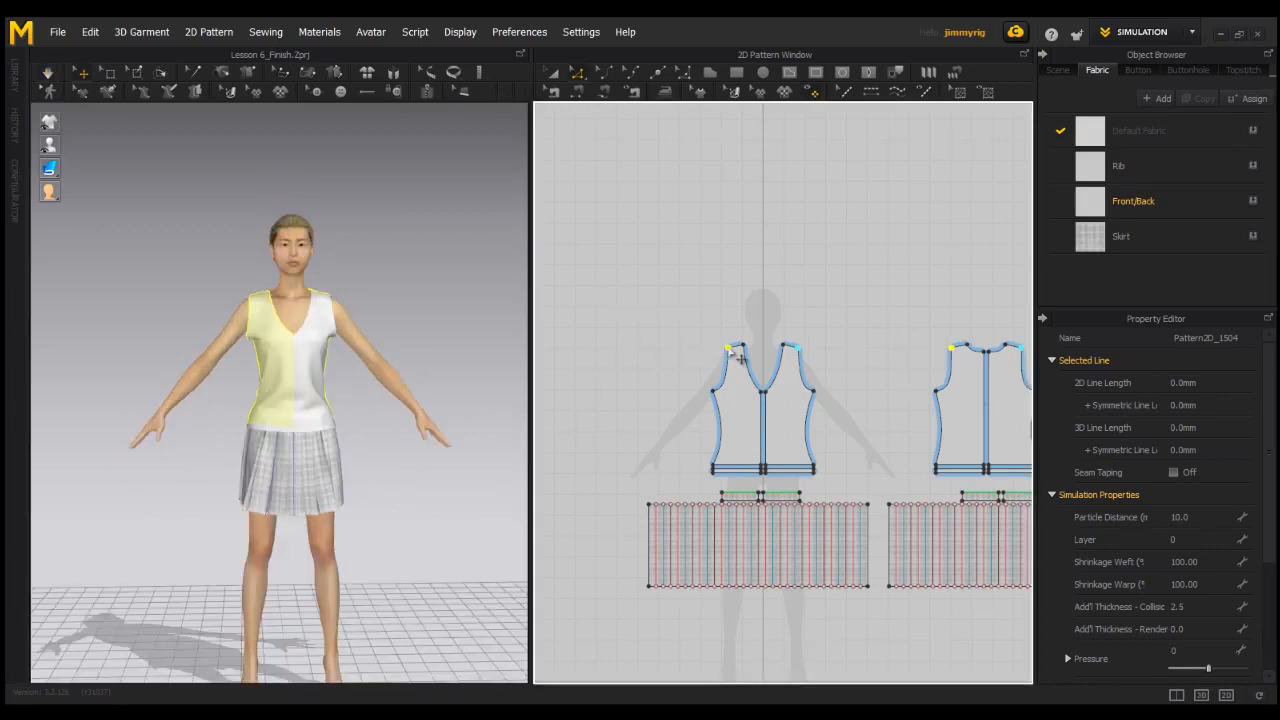
pyautogui.moveTo(728, 349); pyautogui.dragTo(732, 348)
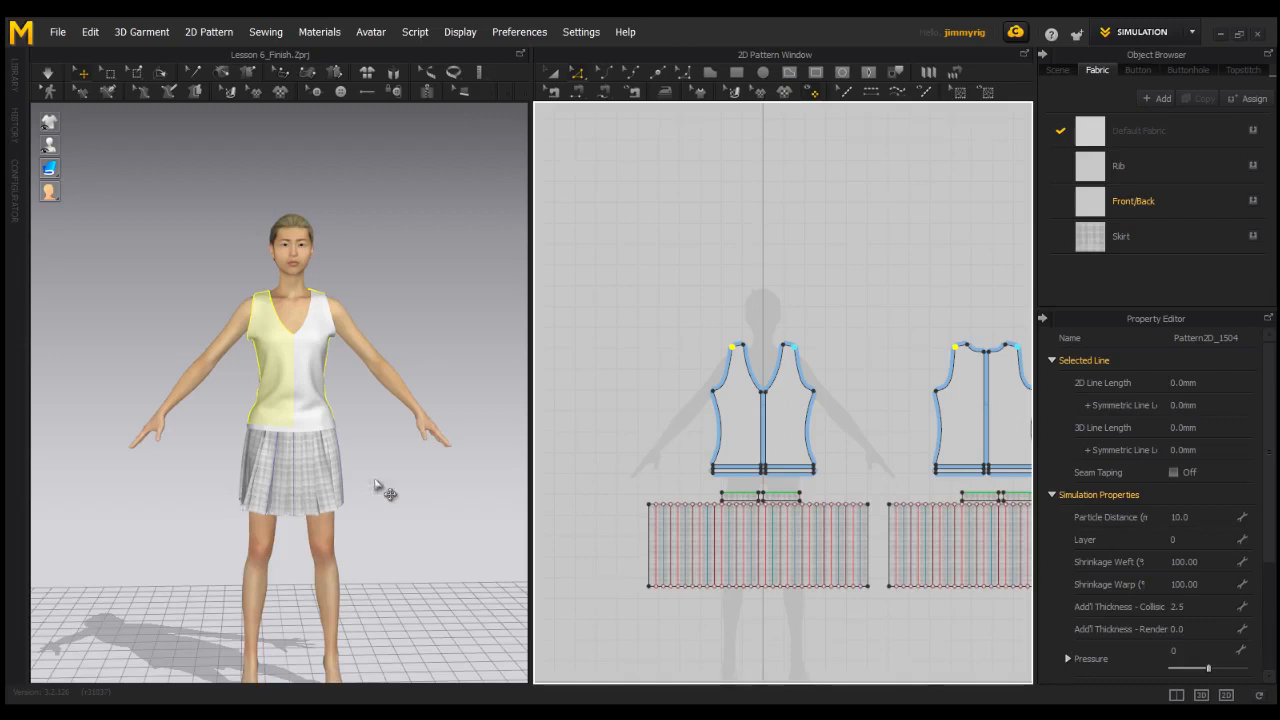
pyautogui.moveTo(194, 514); pyautogui.dragTo(378, 512, button='right')
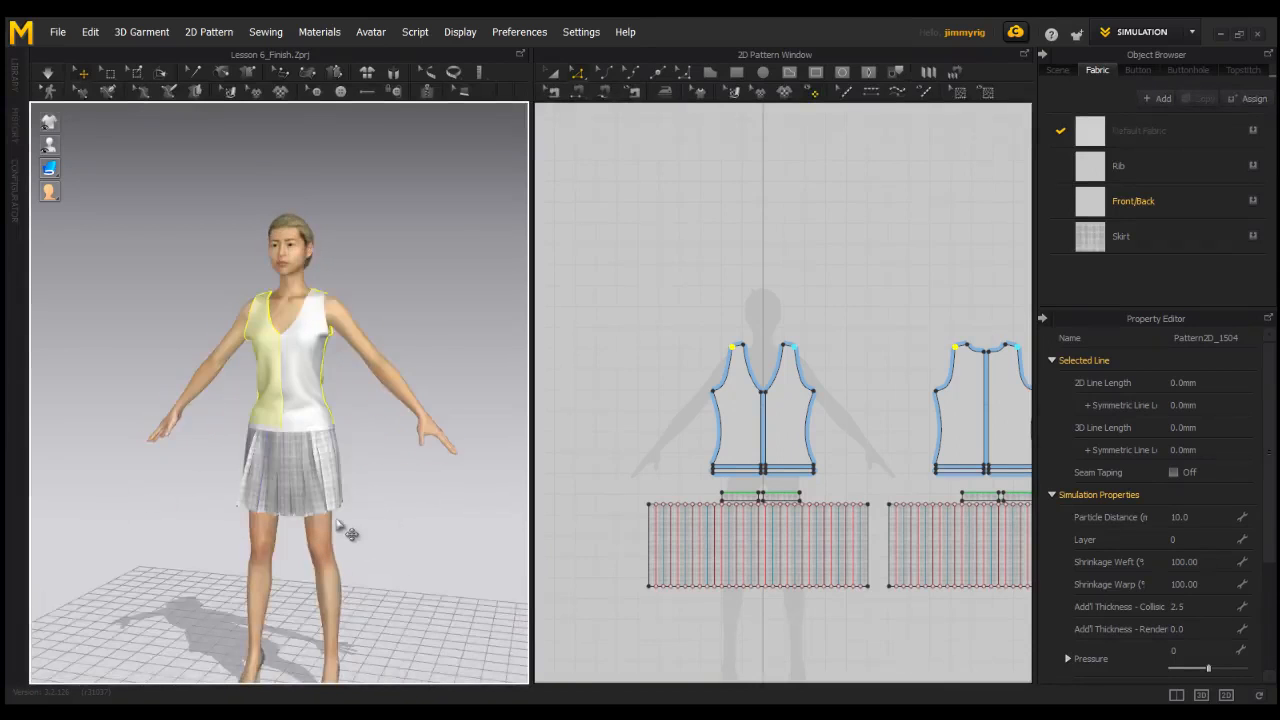
pyautogui.moveTo(365, 484); pyautogui.dragTo(316, 440, button='right')
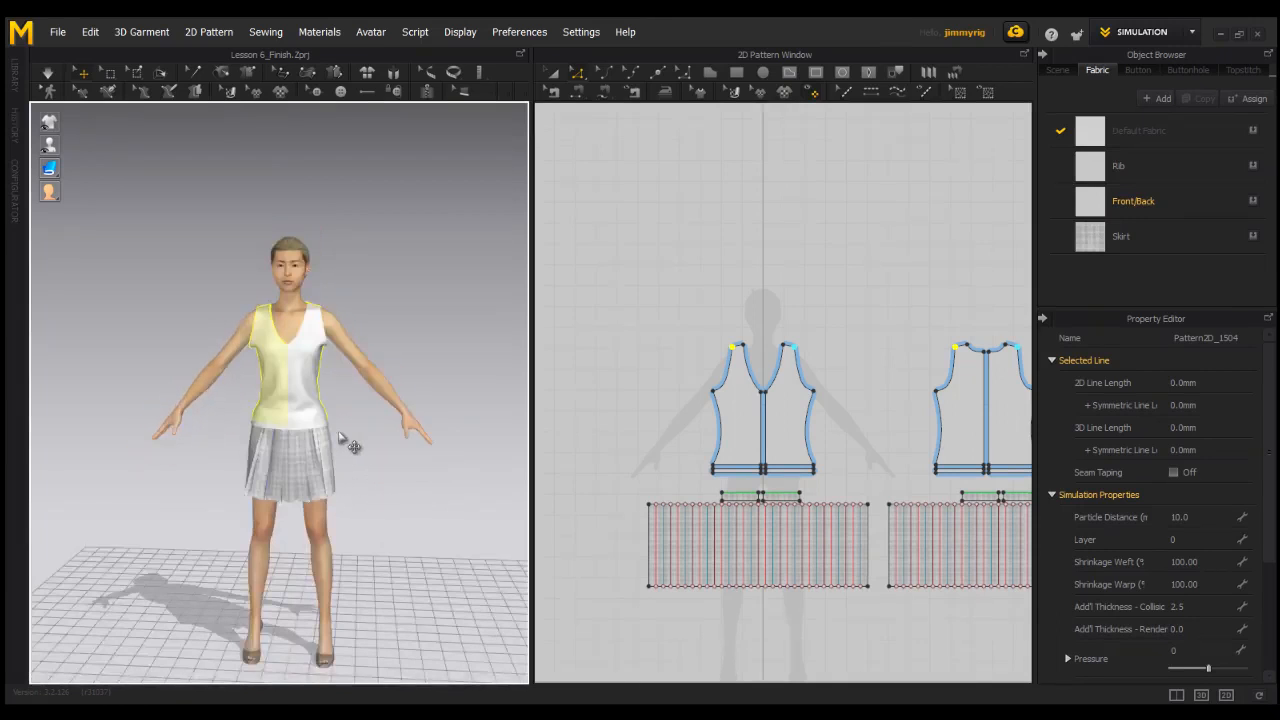
pyautogui.scroll(-1, 341, 468)
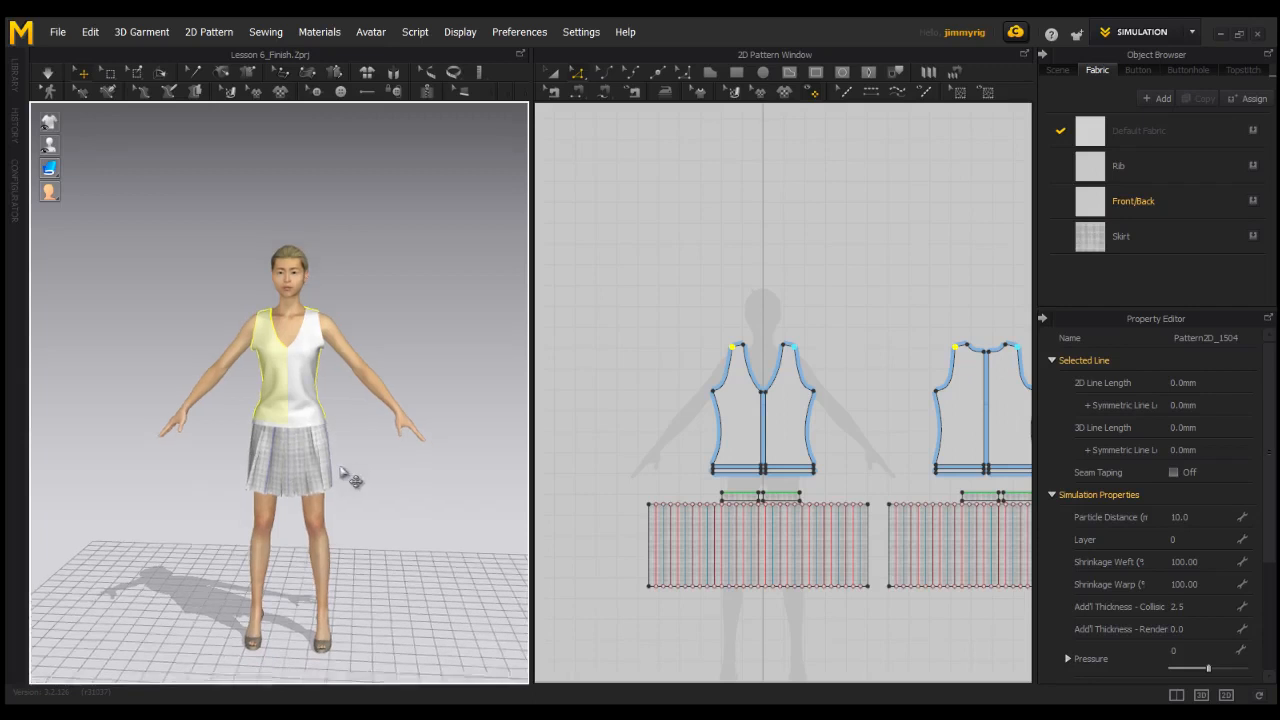
pyautogui.moveTo(341, 468); pyautogui.dragTo(357, 457, button='middle')
pyautogui.moveTo(357, 452); pyautogui.dragTo(239, 452, button='right')
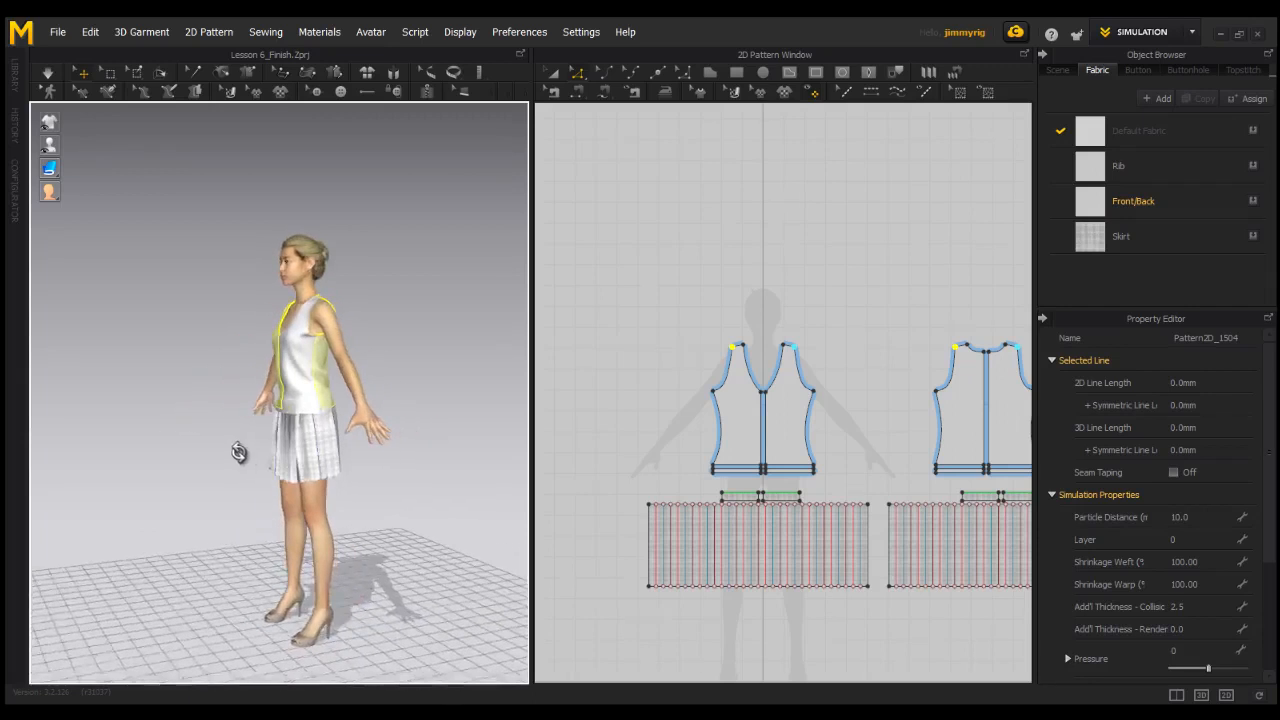